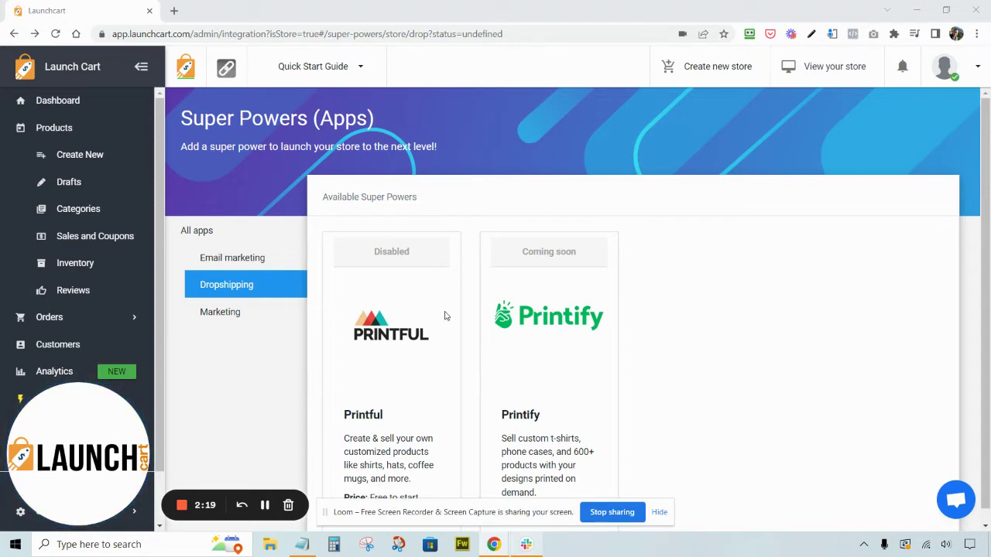
Step: Review the available ways to add a new product to the Launch Cart store, and close the options
{"action": "mouse_move", "coordinate": [408, 318]}
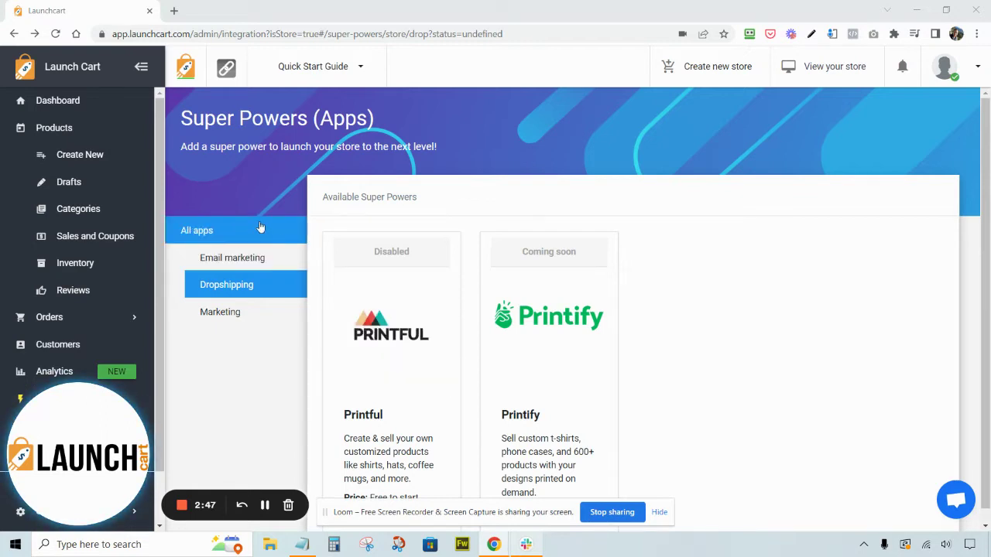
{"action": "left_click", "coordinate": [80, 158]}
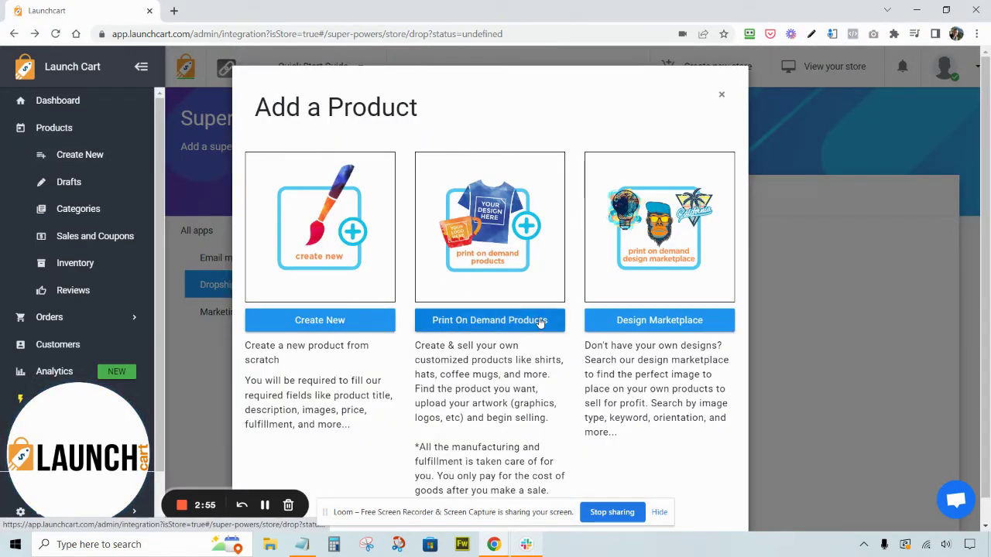
{"action": "left_click", "coordinate": [721, 95]}
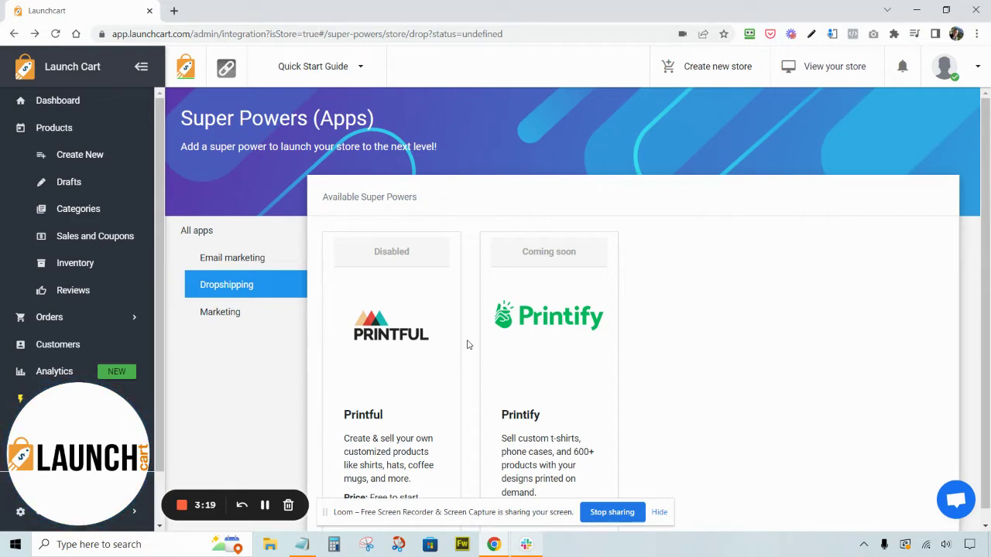
Step: Connect the store to Printful by choosing email sign-up and authorizing Launch Cart to create a new Printful store
{"action": "mouse_move", "coordinate": [424, 336]}
{"action": "left_click", "coordinate": [401, 337]}
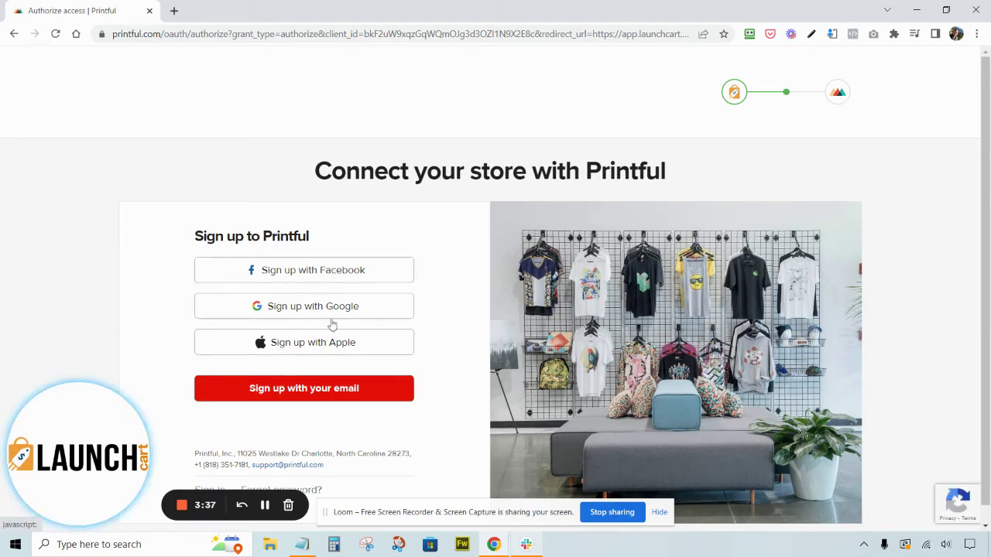
{"action": "left_click", "coordinate": [321, 394]}
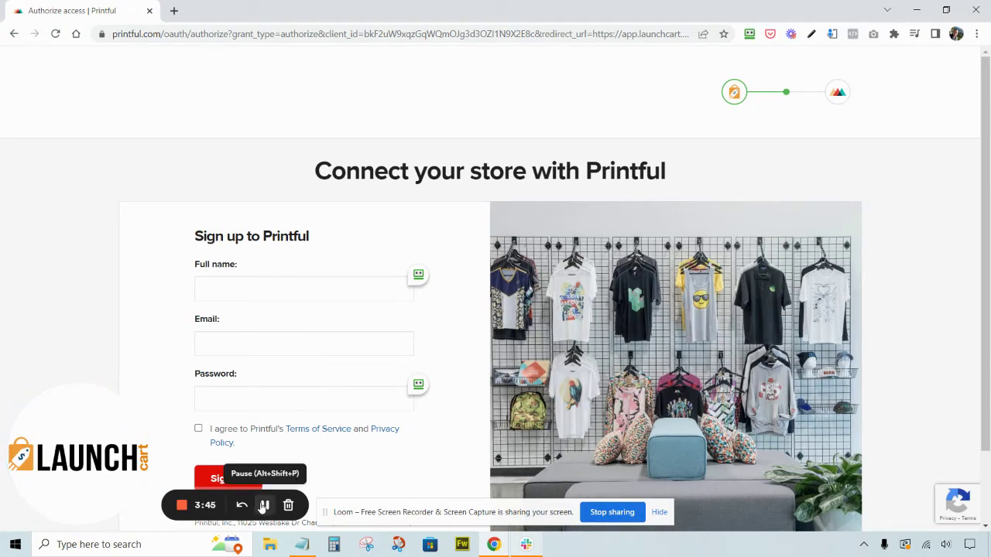
{"action": "left_click", "coordinate": [264, 505]}
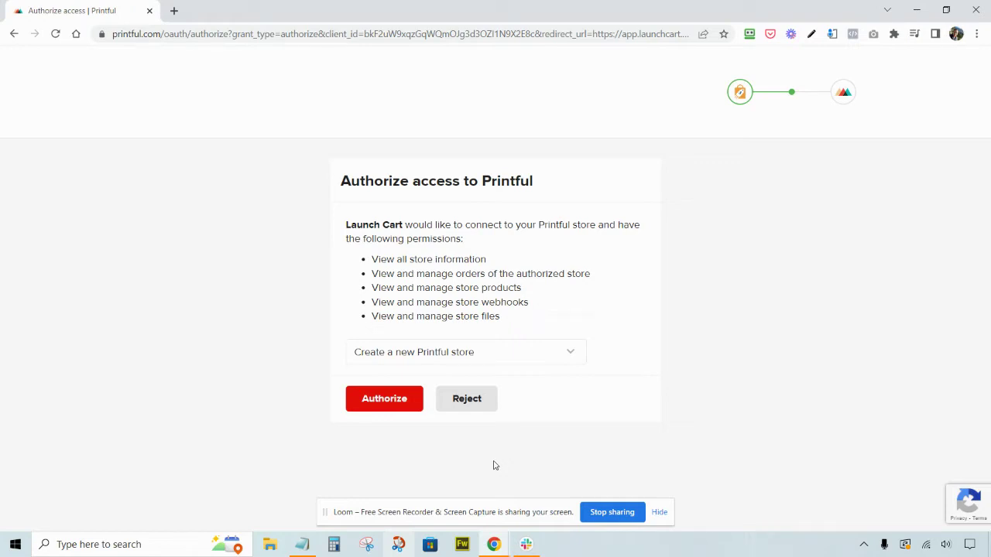
{"action": "left_click", "coordinate": [392, 408]}
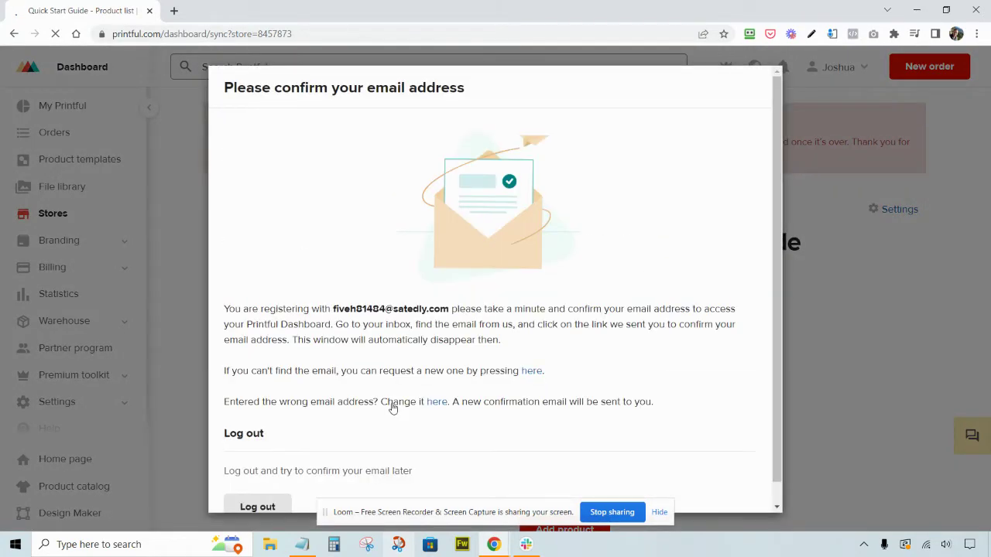
Step: Read the notice about confirming the registered email address for the new Printful account
{"action": "scroll", "coordinate": [515, 321], "scroll_direction": "down", "scroll_amount": 1}
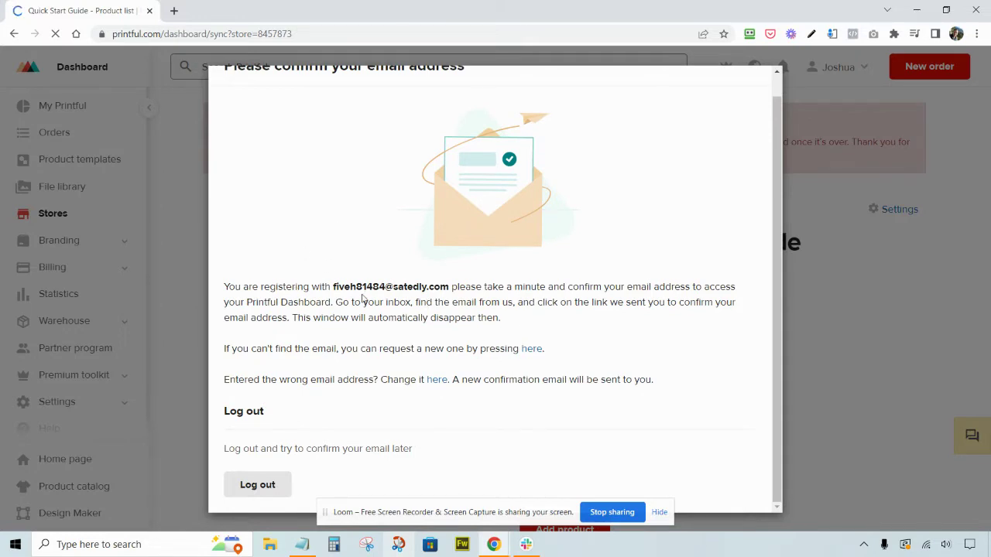
{"action": "scroll", "coordinate": [314, 429], "scroll_direction": "up", "scroll_amount": 1}
{"action": "scroll", "coordinate": [314, 429], "scroll_direction": "down", "scroll_amount": 1}
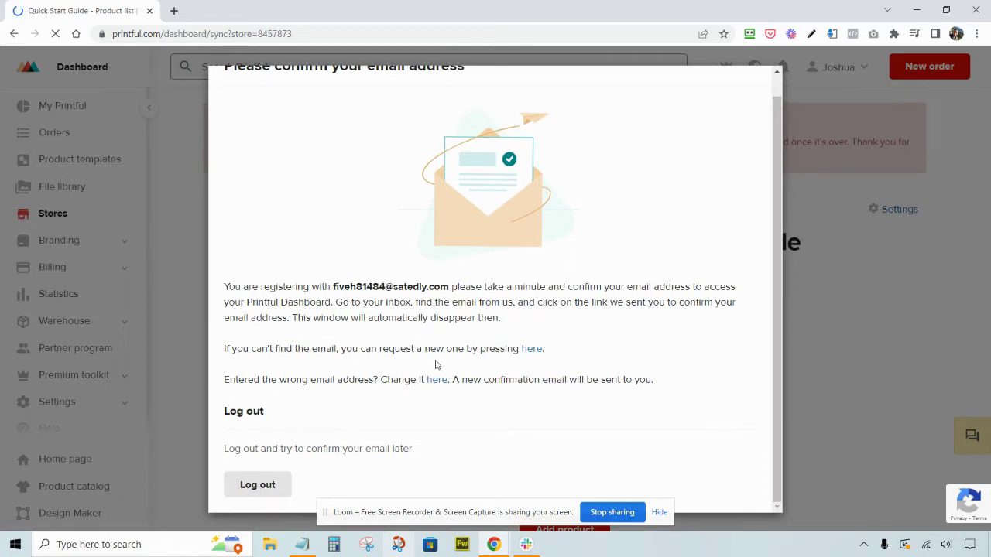
{"action": "scroll", "coordinate": [436, 364], "scroll_direction": "up", "scroll_amount": 1}
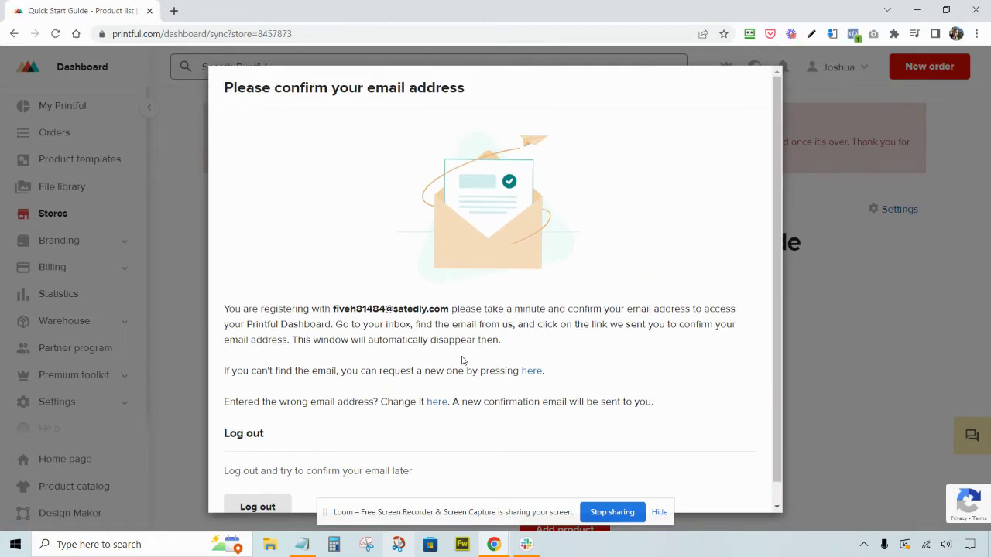
{"action": "scroll", "coordinate": [464, 358], "scroll_direction": "down", "scroll_amount": 1}
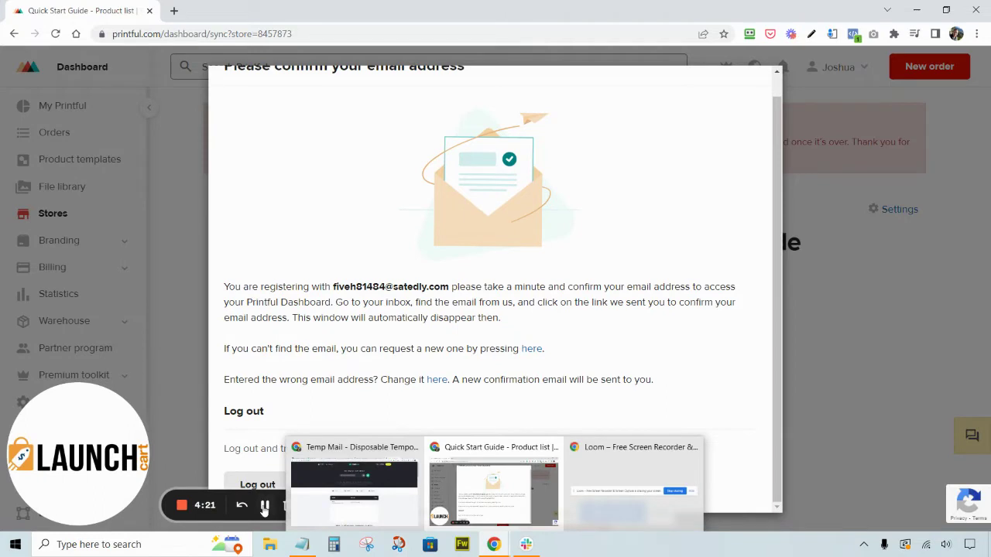
{"action": "left_click", "coordinate": [264, 505]}
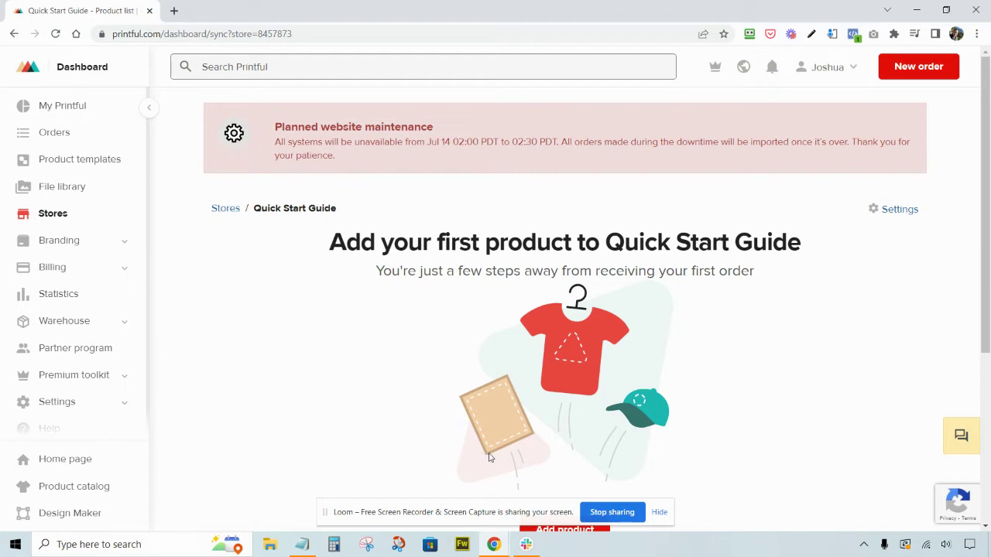
Step: Start adding the first product to the Quick Start Guide store
{"action": "scroll", "coordinate": [580, 364], "scroll_direction": "down", "scroll_amount": 3}
{"action": "scroll", "coordinate": [593, 348], "scroll_direction": "up", "scroll_amount": 2}
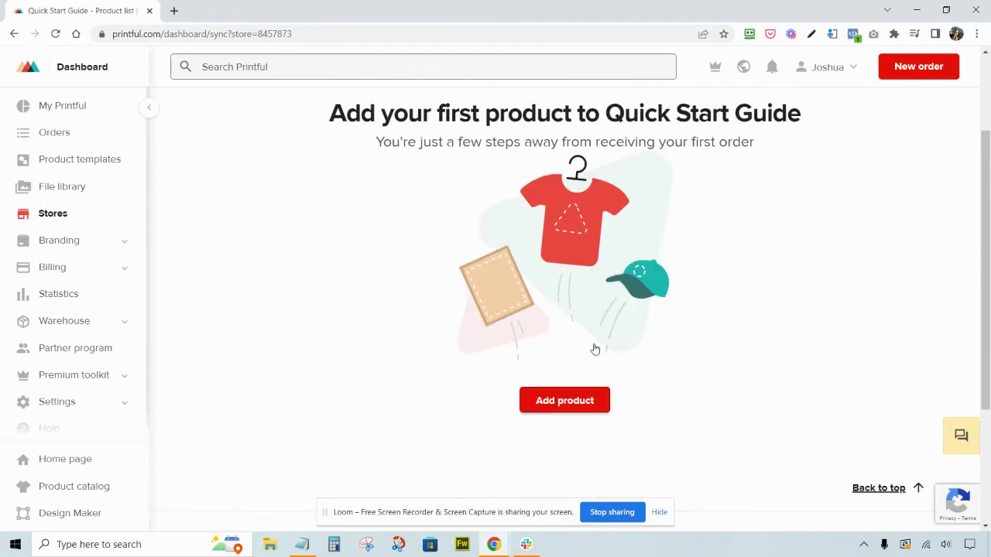
{"action": "scroll", "coordinate": [593, 347], "scroll_direction": "down", "scroll_amount": 1}
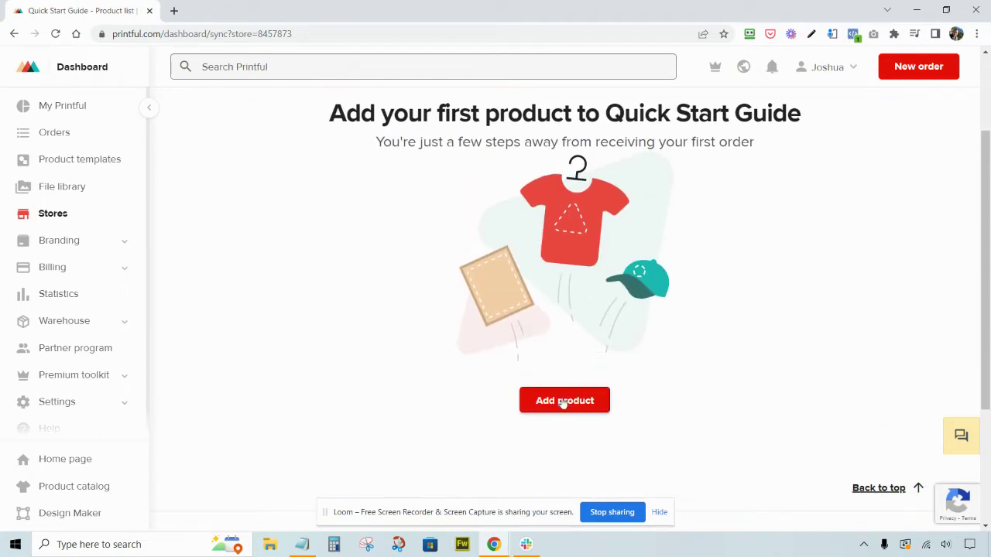
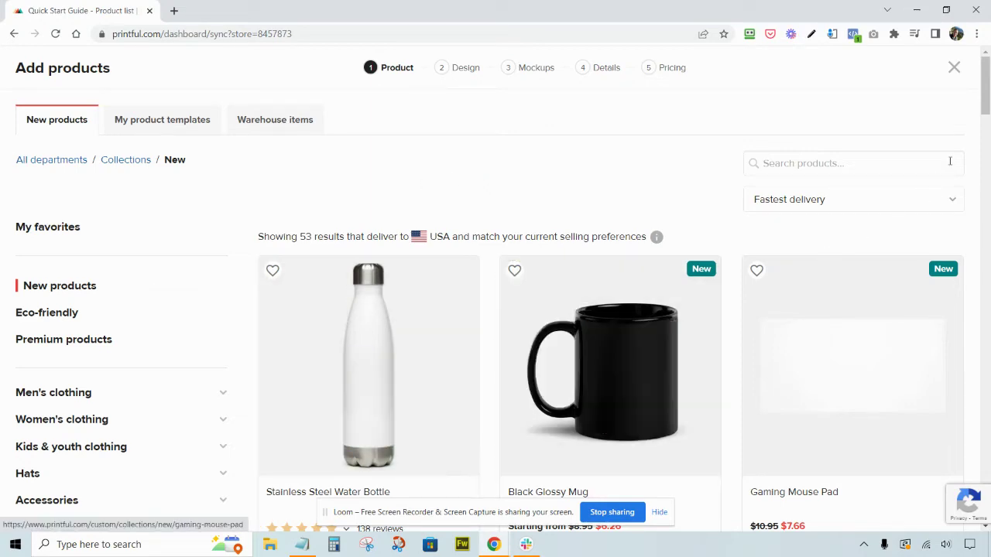
Step: Browse the new products catalog, examining the items, their prices, reviews and delivery times
{"action": "left_click_drag", "start_coordinate": [985, 82], "coordinate": [986, 112]}
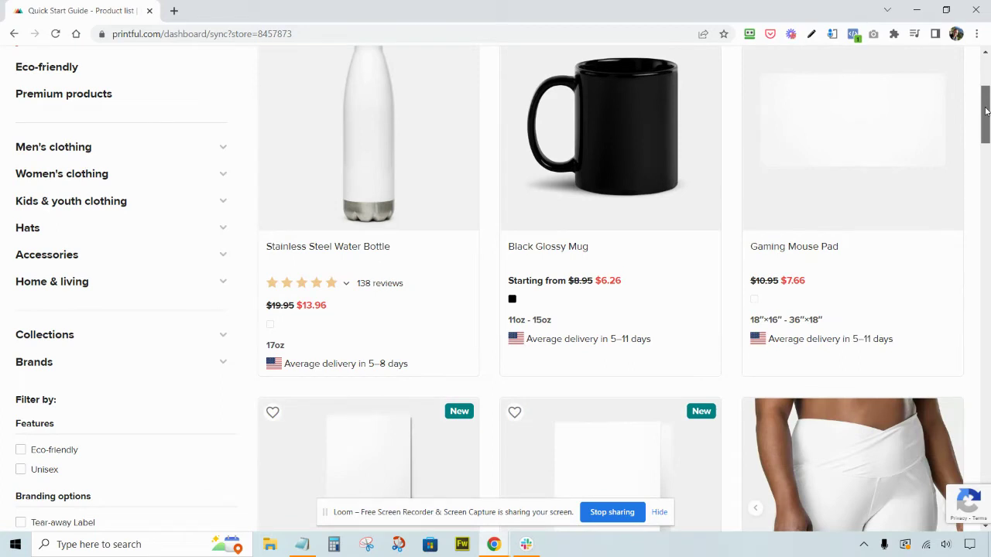
{"action": "left_click_drag", "start_coordinate": [986, 112], "coordinate": [987, 160]}
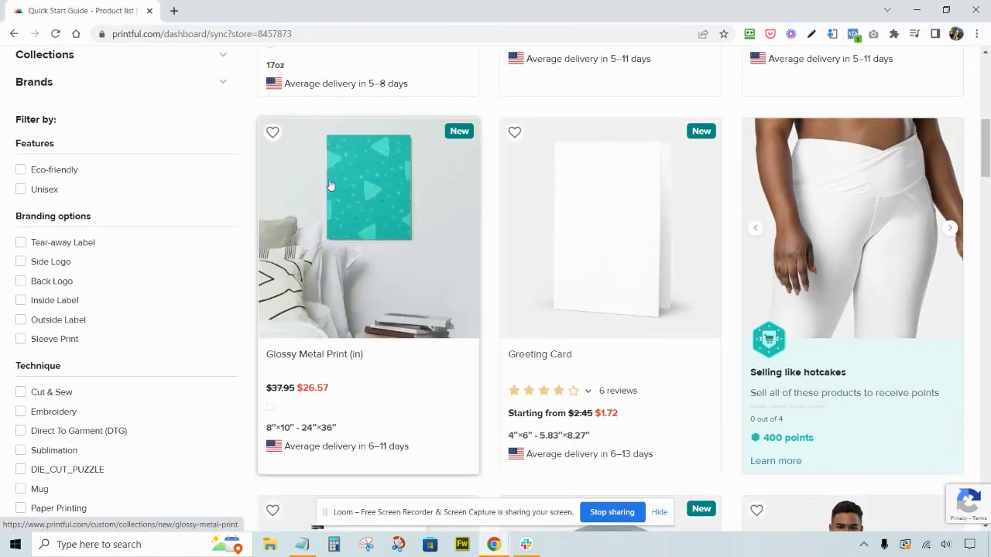
{"action": "scroll", "coordinate": [988, 185], "scroll_direction": "down", "scroll_amount": 5}
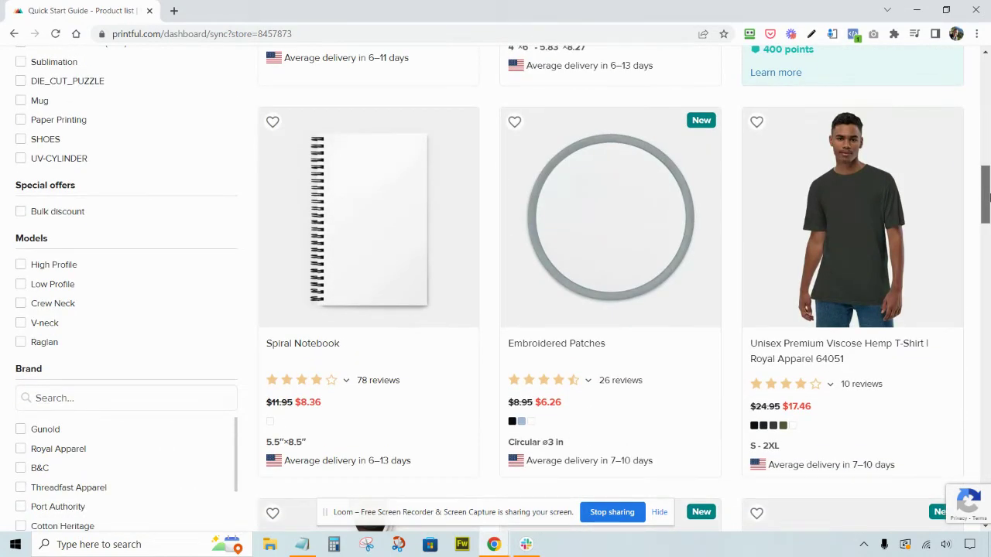
{"action": "left_click_drag", "start_coordinate": [987, 198], "coordinate": [987, 205]}
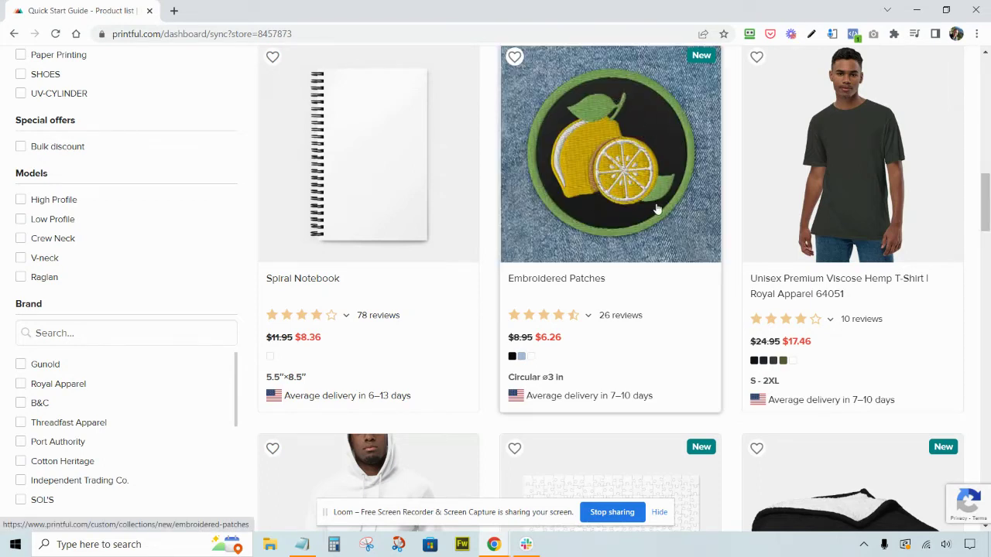
{"action": "left_click_drag", "start_coordinate": [986, 198], "coordinate": [986, 251]}
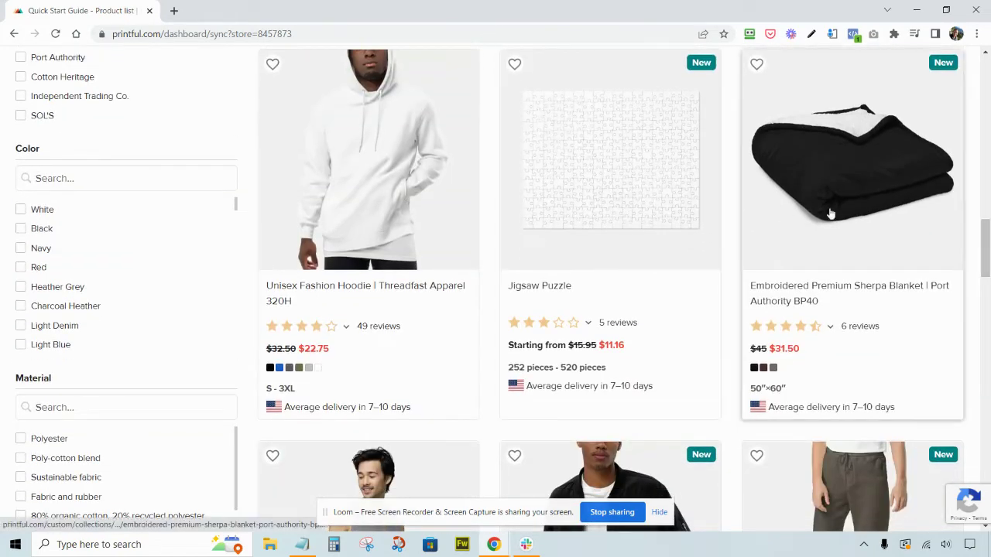
{"action": "left_click_drag", "start_coordinate": [987, 240], "coordinate": [987, 403]}
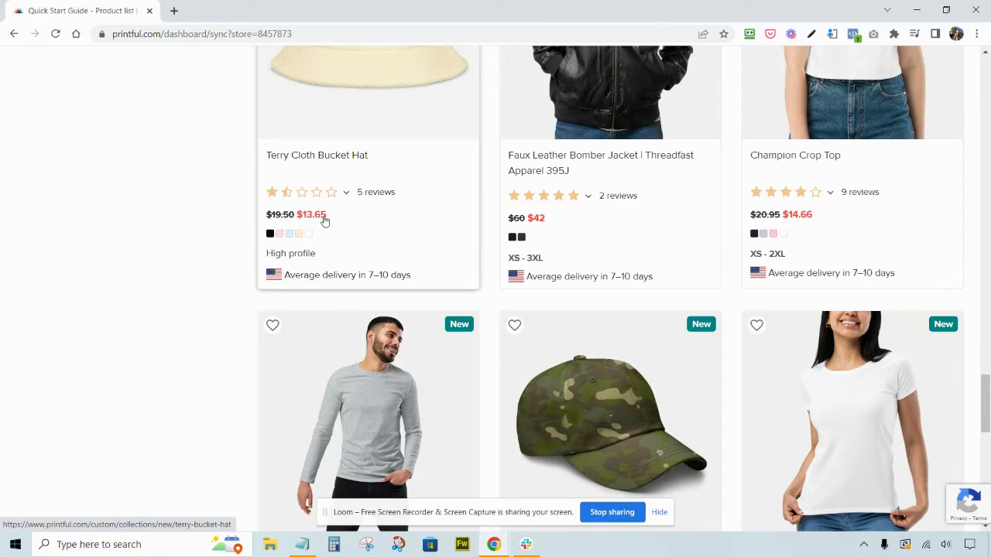
{"action": "scroll", "coordinate": [337, 225], "scroll_direction": "up", "scroll_amount": 1}
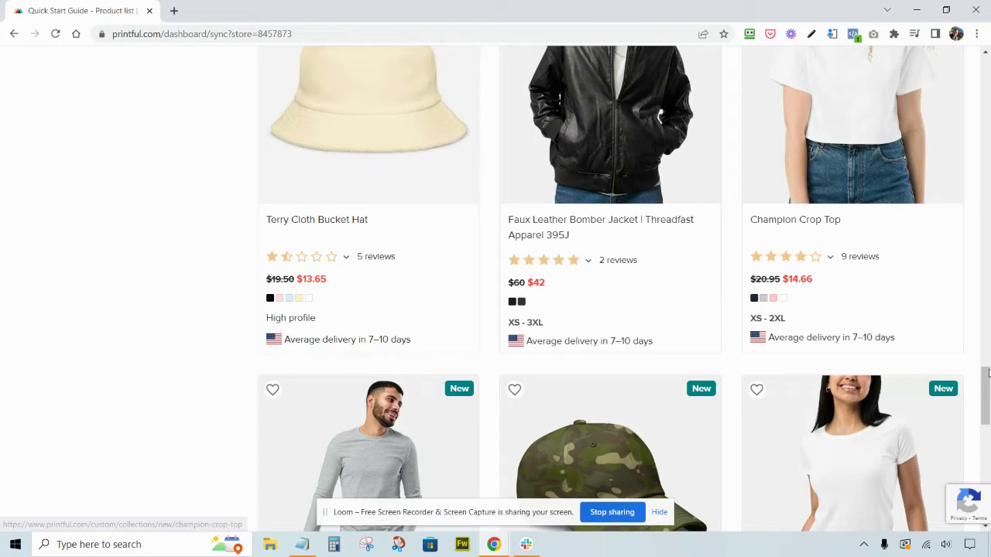
{"action": "left_click_drag", "start_coordinate": [986, 391], "coordinate": [988, 491]}
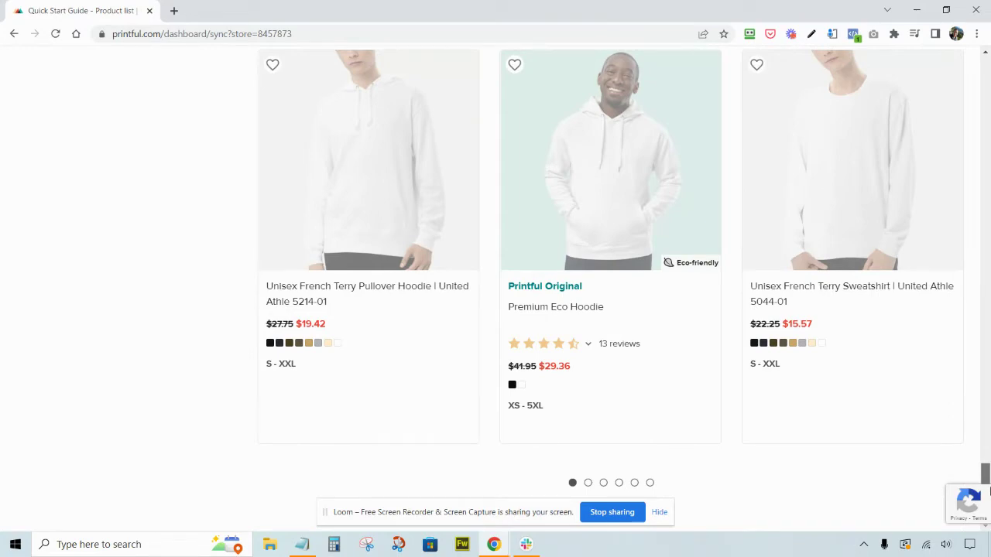
{"action": "left_click_drag", "start_coordinate": [988, 492], "coordinate": [988, 188]}
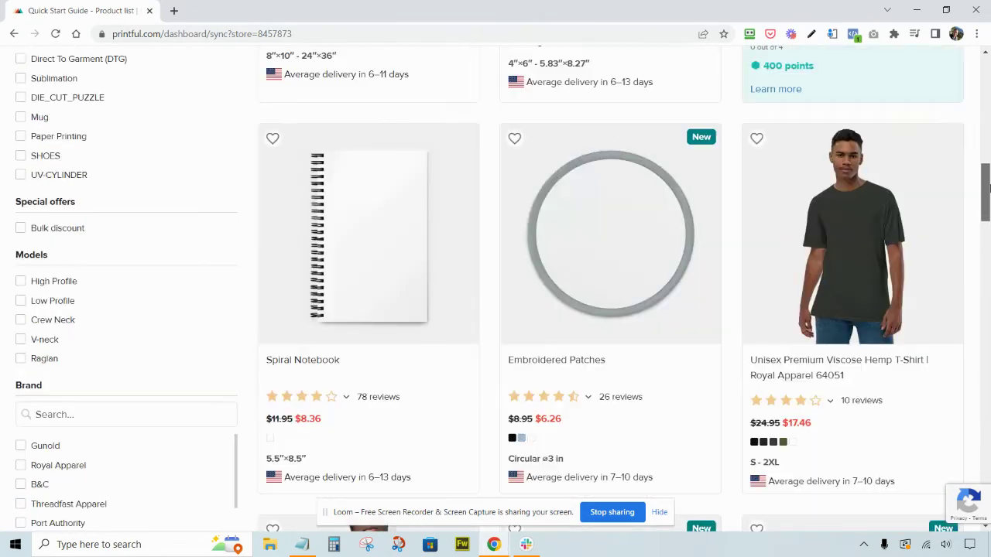
Step: Choose the Unisex Fashion Hoodie | Threadfast Apparel 320H, show its design options and dismiss the inspiration banner
{"action": "scroll", "coordinate": [987, 188], "scroll_direction": "down", "scroll_amount": 4}
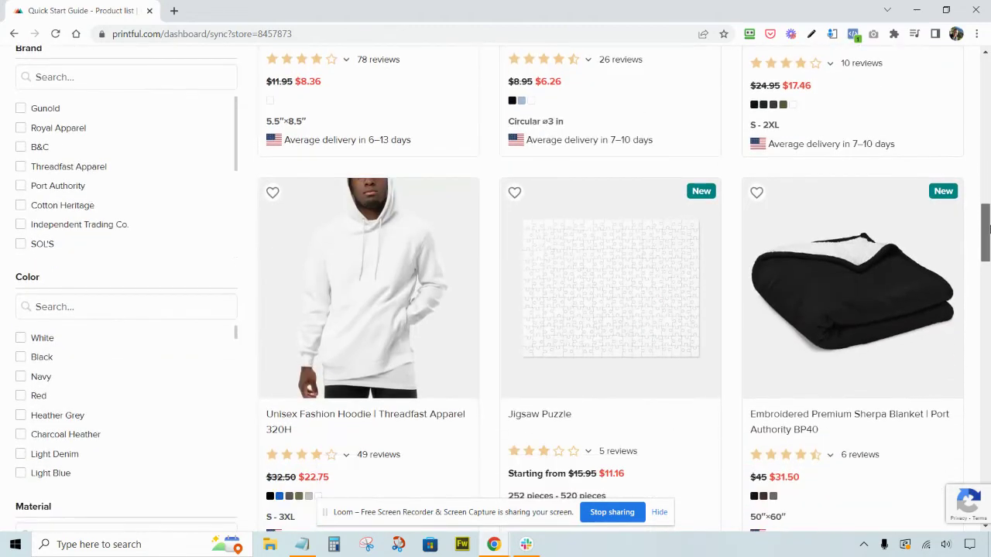
{"action": "left_click", "coordinate": [364, 255]}
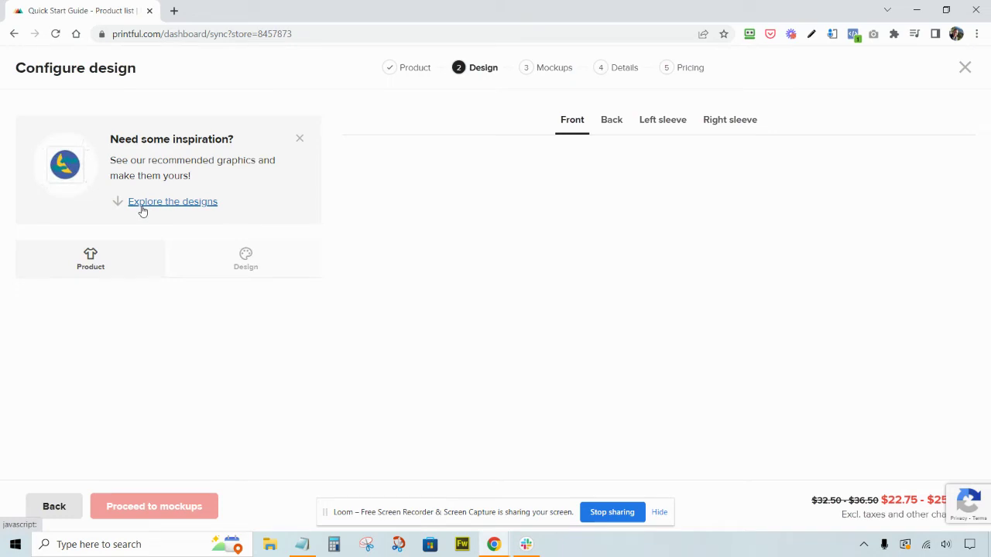
{"action": "left_click", "coordinate": [141, 207]}
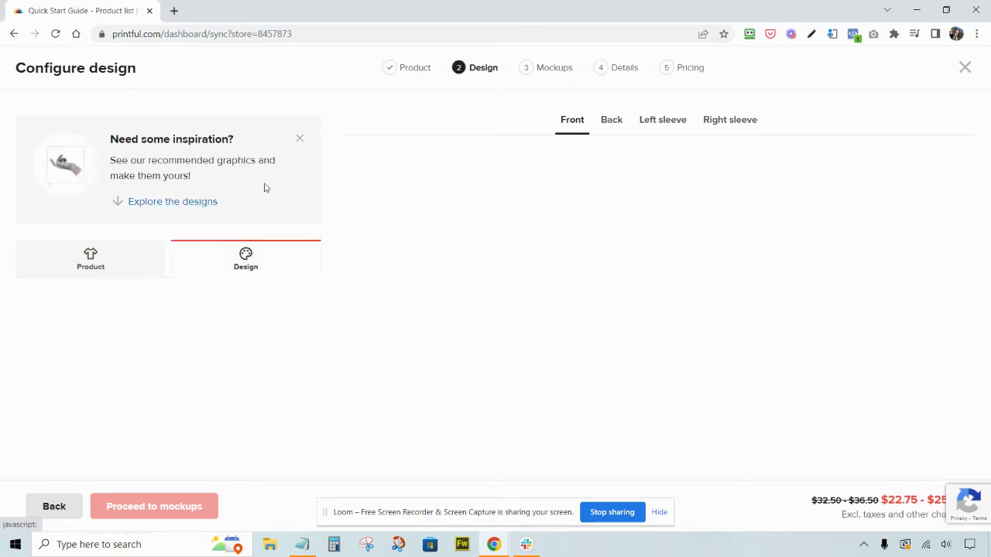
{"action": "left_click", "coordinate": [299, 139]}
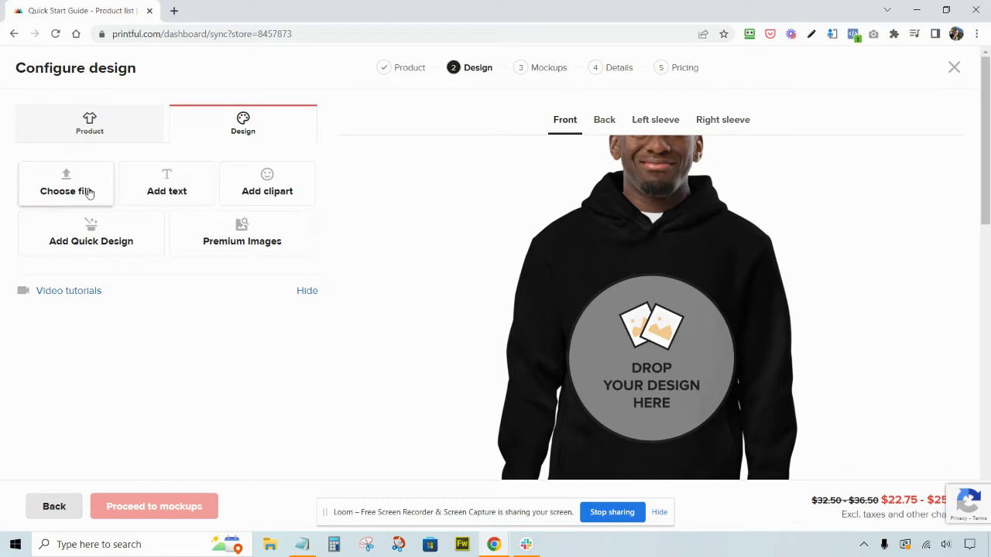
Step: Add the fishing boat quick design from the Family category to the hoodie's front and dismiss the print result tip
{"action": "left_click", "coordinate": [108, 241]}
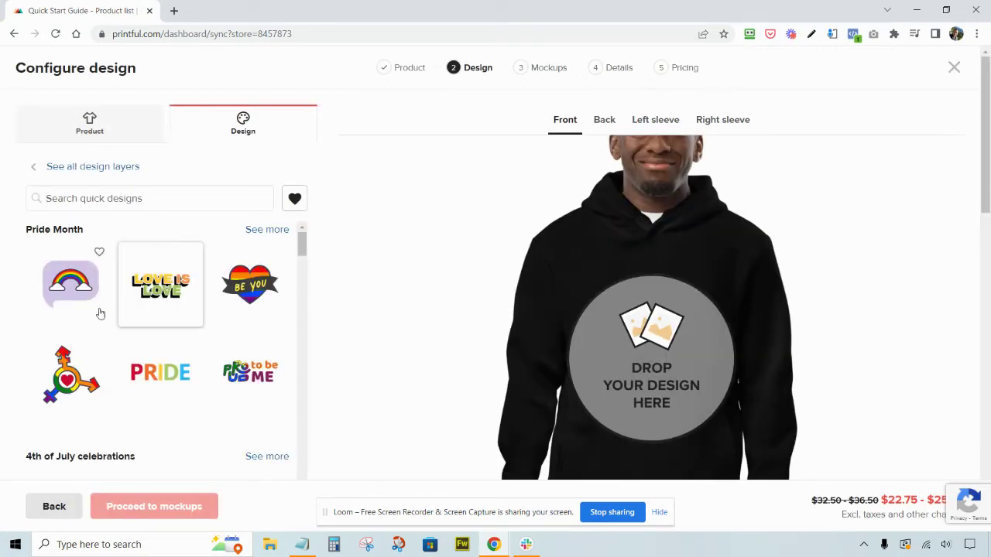
{"action": "left_click_drag", "start_coordinate": [302, 246], "coordinate": [307, 371]}
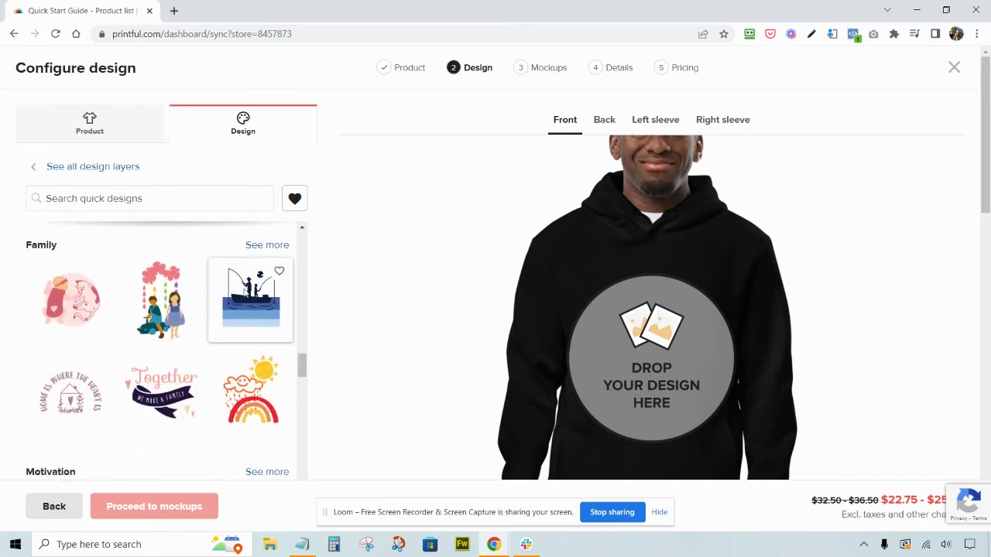
{"action": "left_click", "coordinate": [247, 294]}
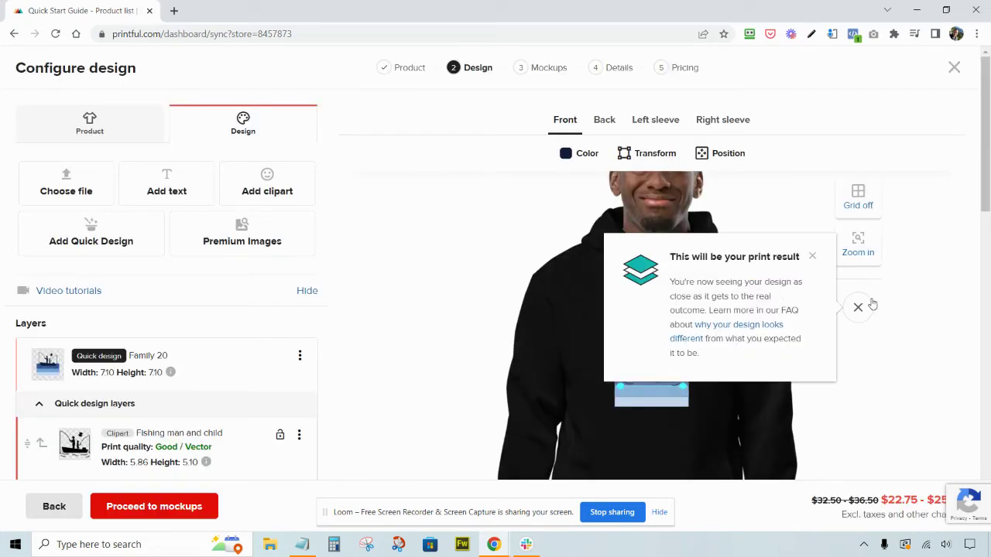
{"action": "left_click", "coordinate": [859, 308]}
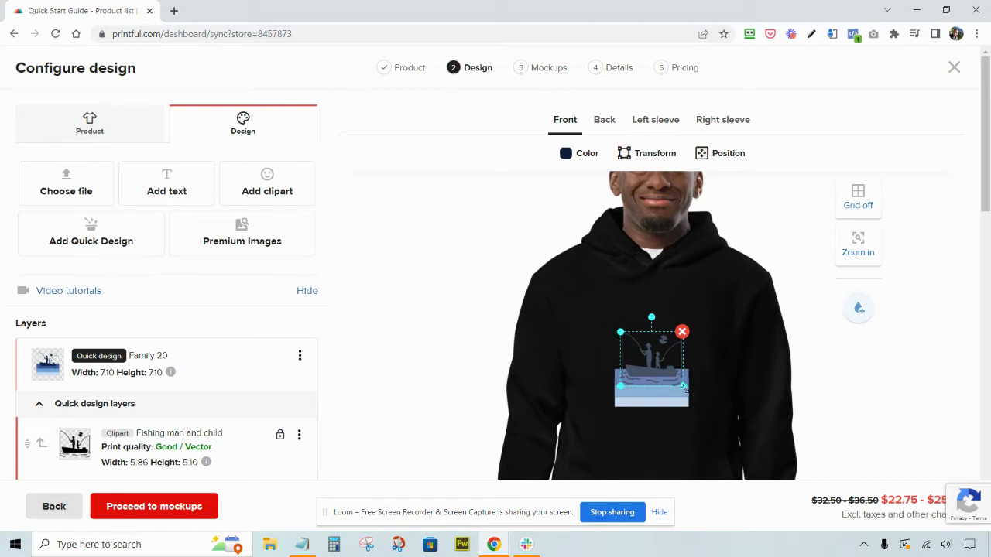
Step: Enlarge the Fishing man and child clipart on the hoodie's front to about 10.47 wide by 9.12 high
{"action": "left_click_drag", "start_coordinate": [684, 387], "coordinate": [642, 352]}
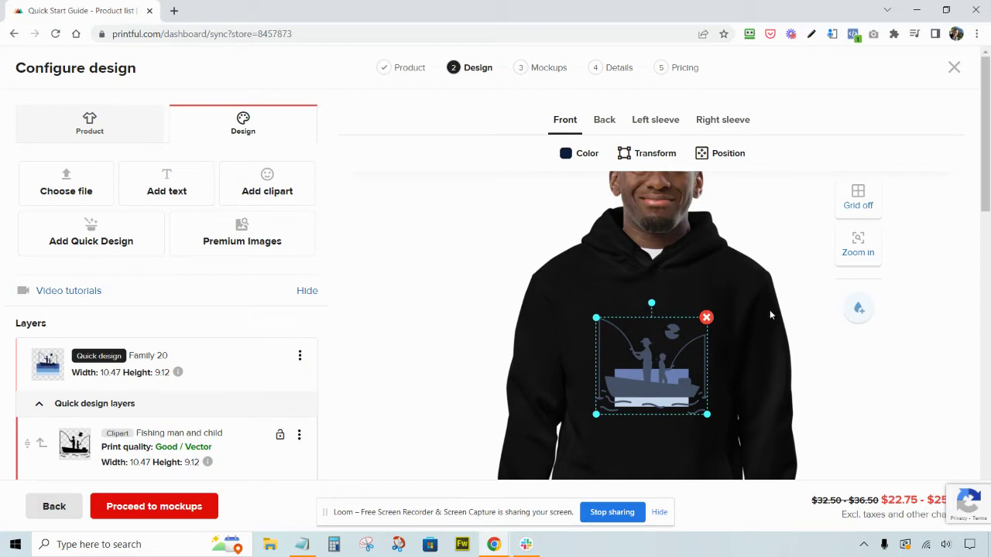
{"action": "left_click_drag", "start_coordinate": [984, 139], "coordinate": [988, 159]}
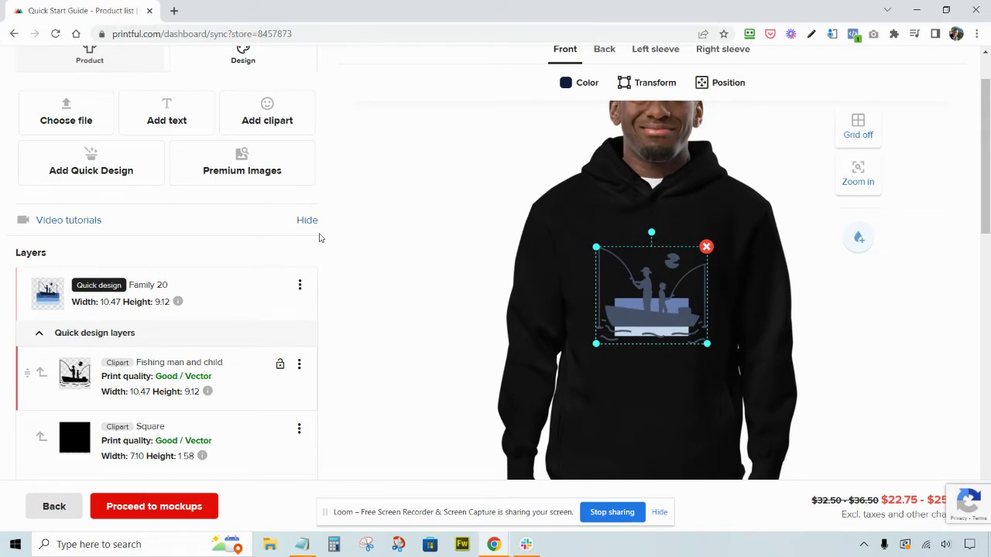
{"action": "scroll", "coordinate": [314, 232], "scroll_direction": "down", "scroll_amount": 6}
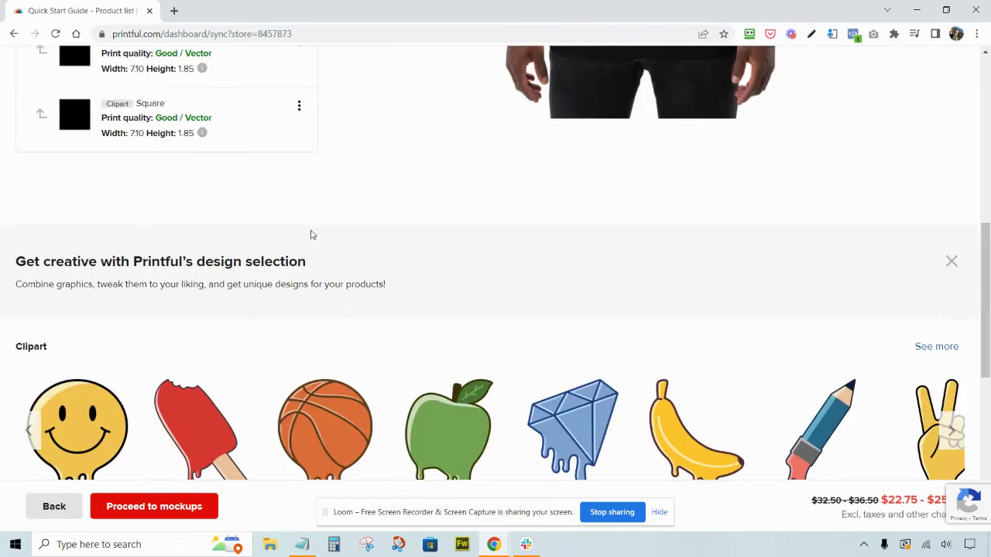
Step: Add White to the hoodie's selected colors alongside Black
{"action": "scroll", "coordinate": [312, 232], "scroll_direction": "up", "scroll_amount": 5}
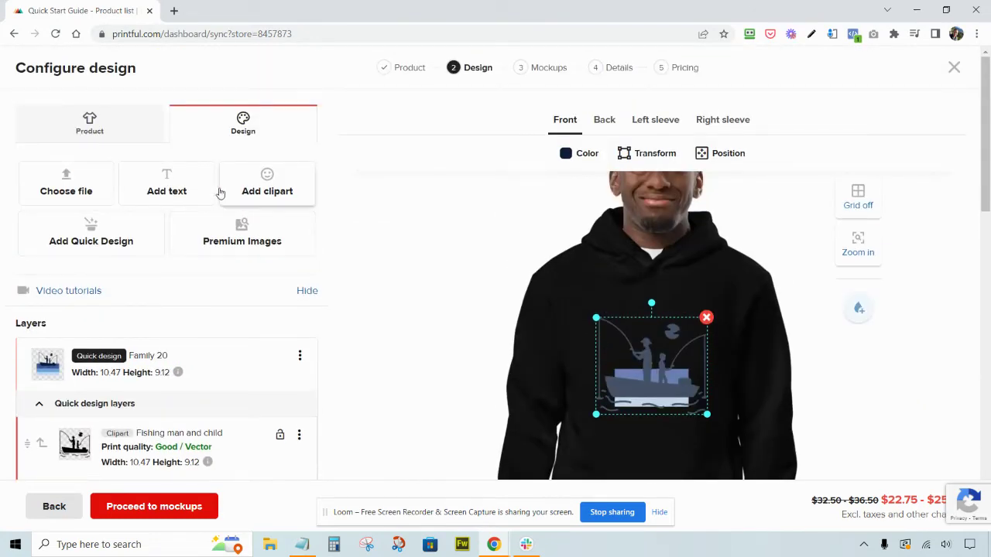
{"action": "left_click", "coordinate": [97, 132]}
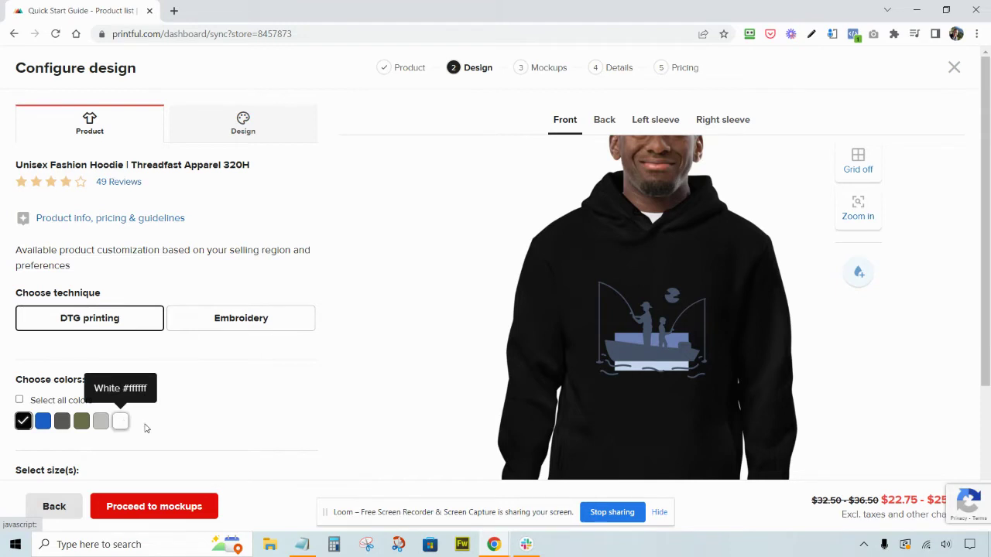
{"action": "left_click", "coordinate": [121, 422]}
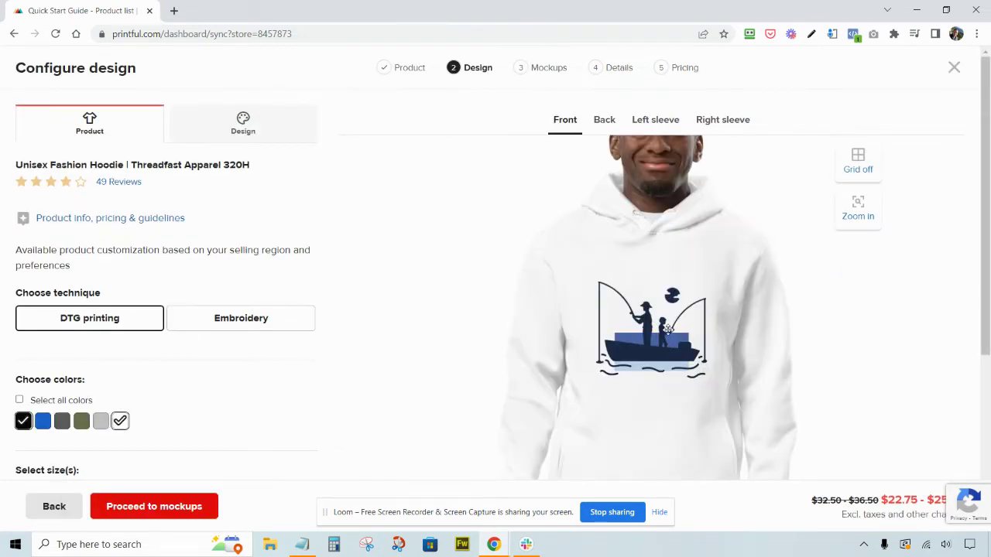
Step: Move the fishing boat design slightly lower on the hoodie's front, keep it horizontally centred, and proceed to the mockups
{"action": "left_click", "coordinate": [661, 321]}
{"action": "left_click_drag", "start_coordinate": [657, 331], "coordinate": [666, 401]}
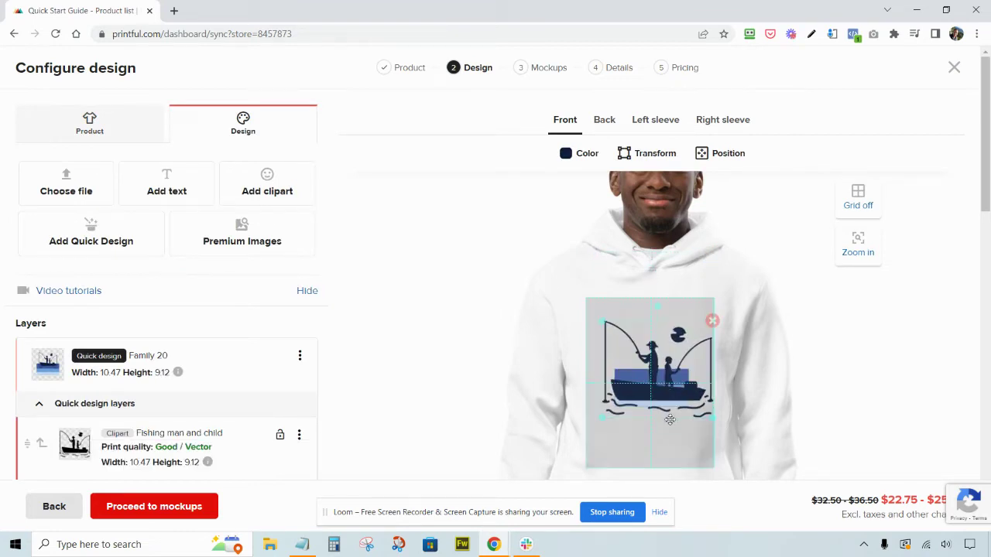
{"action": "mouse_move", "coordinate": [670, 419]}
{"action": "left_mouse_down"}
{"action": "mouse_move", "coordinate": [676, 343]}
{"action": "mouse_move", "coordinate": [665, 408]}
{"action": "left_mouse_up"}
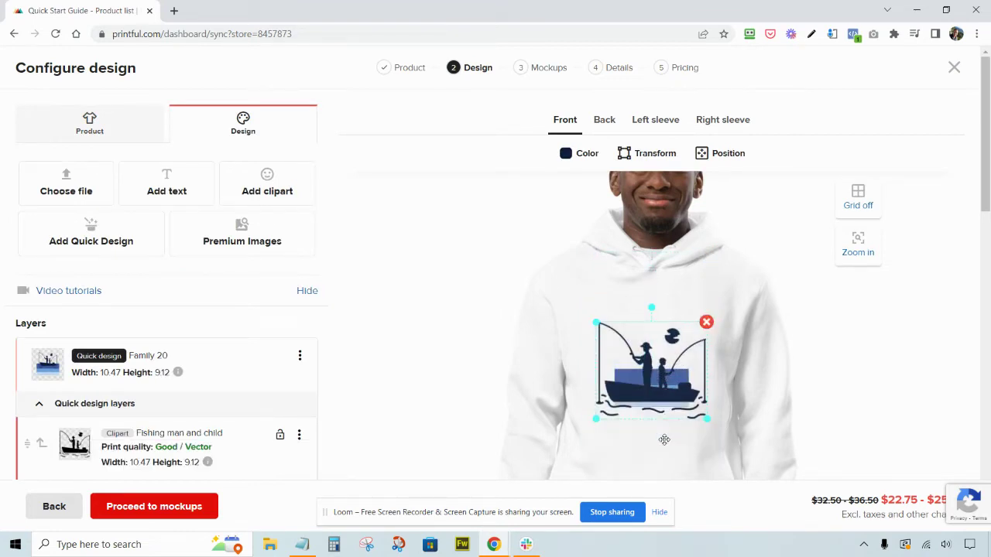
{"action": "left_click", "coordinate": [663, 455]}
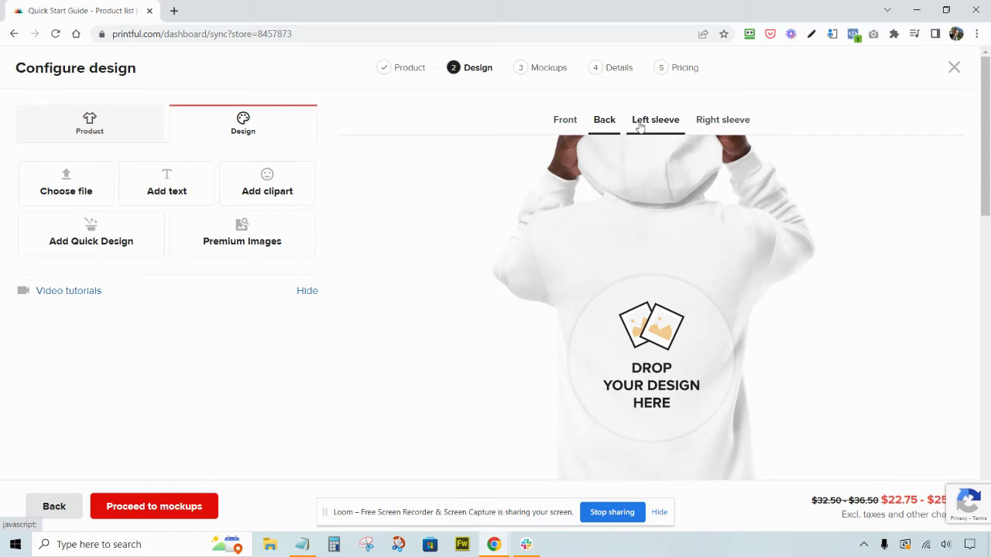
{"action": "left_click", "coordinate": [570, 127]}
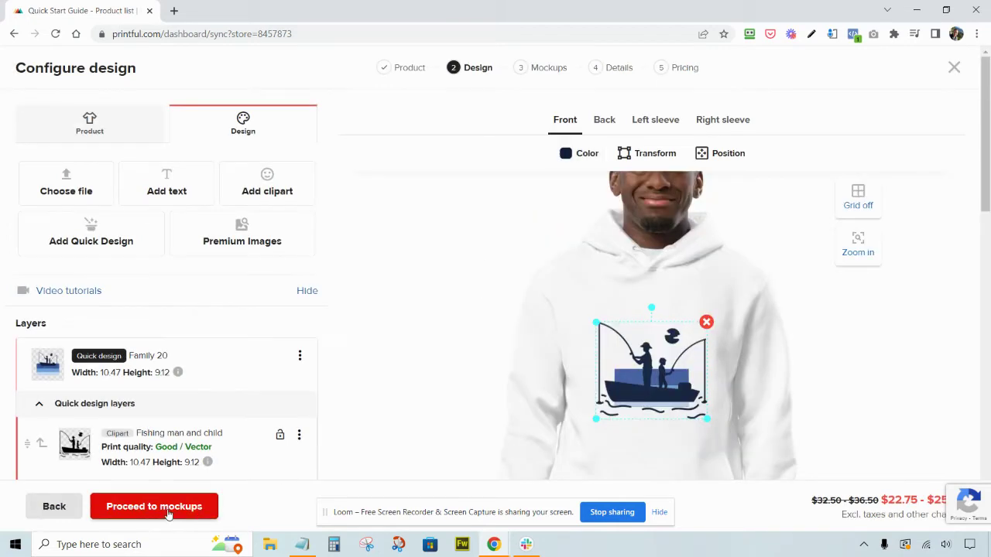
{"action": "left_click", "coordinate": [168, 515]}
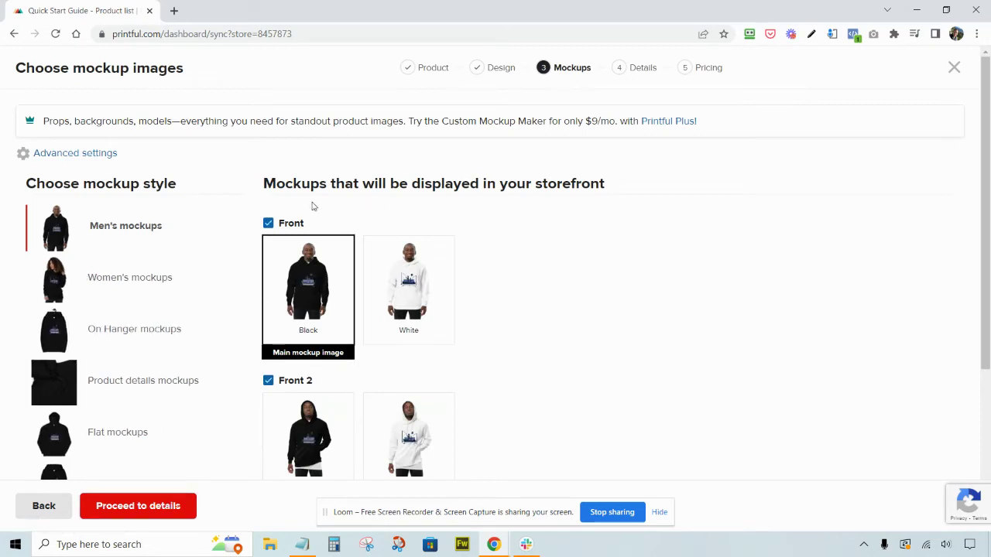
Step: Set the white Front 2 picture of the men's mockups as the main mockup image
{"action": "left_click", "coordinate": [415, 296]}
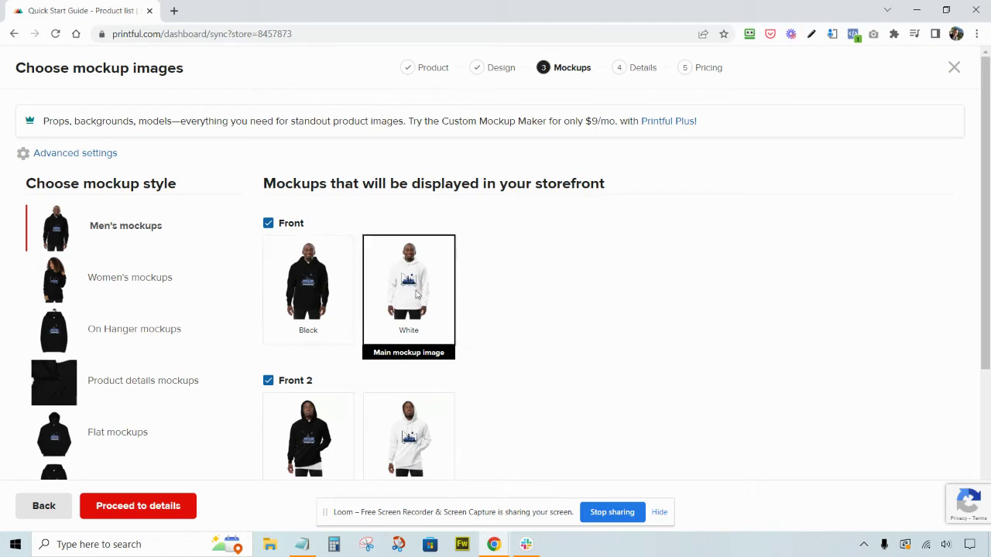
{"action": "left_click", "coordinate": [321, 298]}
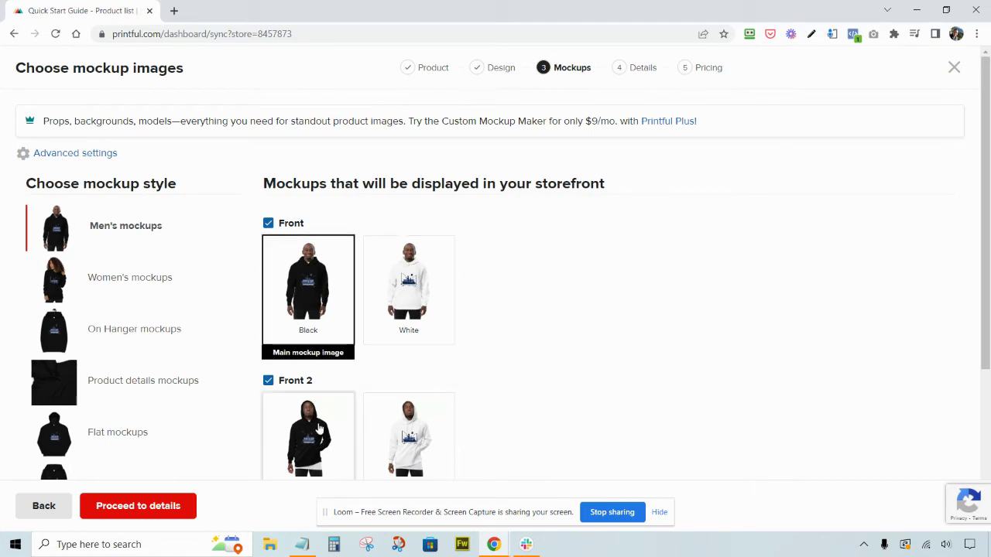
{"action": "scroll", "coordinate": [325, 425], "scroll_direction": "down", "scroll_amount": 1}
{"action": "scroll", "coordinate": [405, 325], "scroll_direction": "down", "scroll_amount": 3}
{"action": "scroll", "coordinate": [407, 322], "scroll_direction": "up", "scroll_amount": 2}
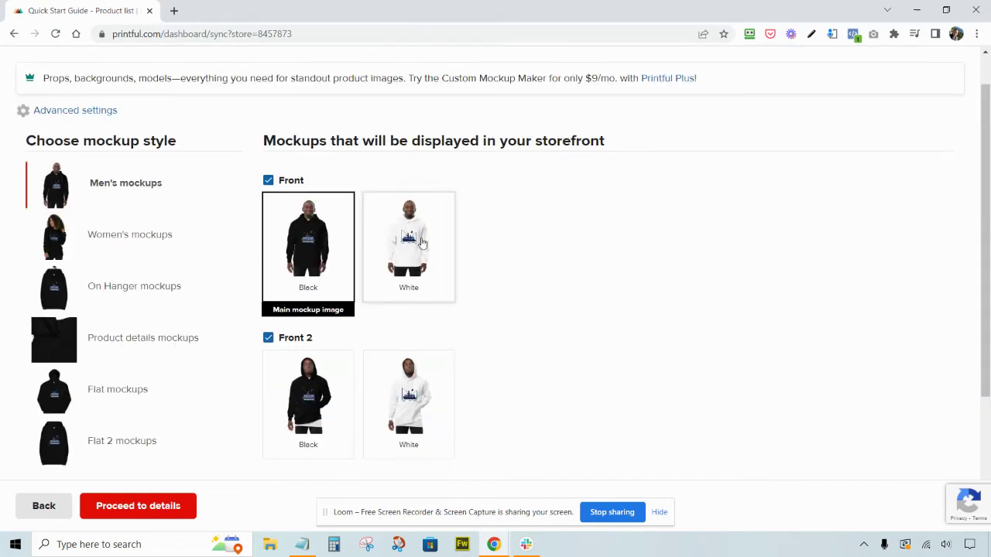
{"action": "left_click", "coordinate": [422, 243]}
{"action": "left_click", "coordinate": [411, 396]}
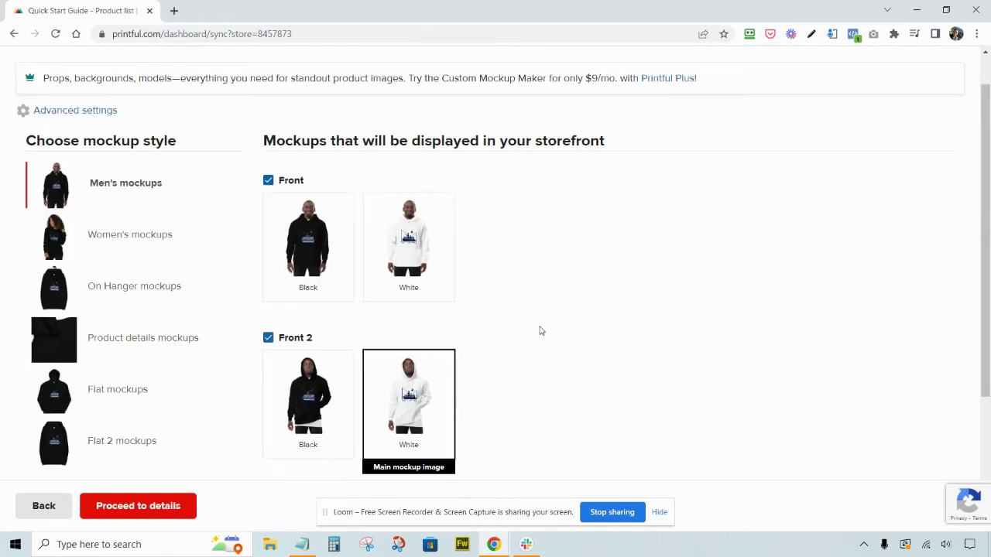
Step: Choose PNG as the mockup format and proceed to the product details
{"action": "scroll", "coordinate": [540, 331], "scroll_direction": "down", "scroll_amount": 2}
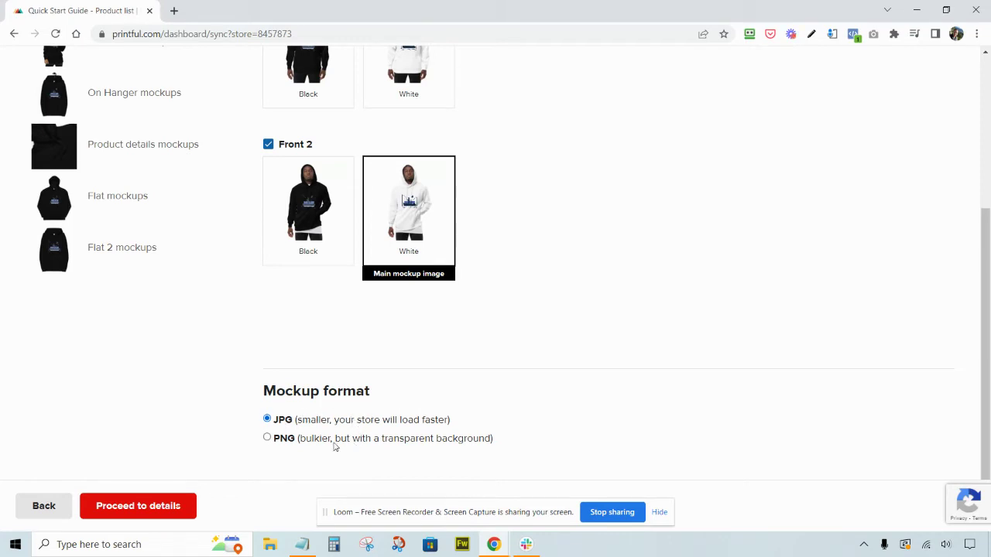
{"action": "left_click", "coordinate": [267, 439]}
{"action": "left_click", "coordinate": [175, 512]}
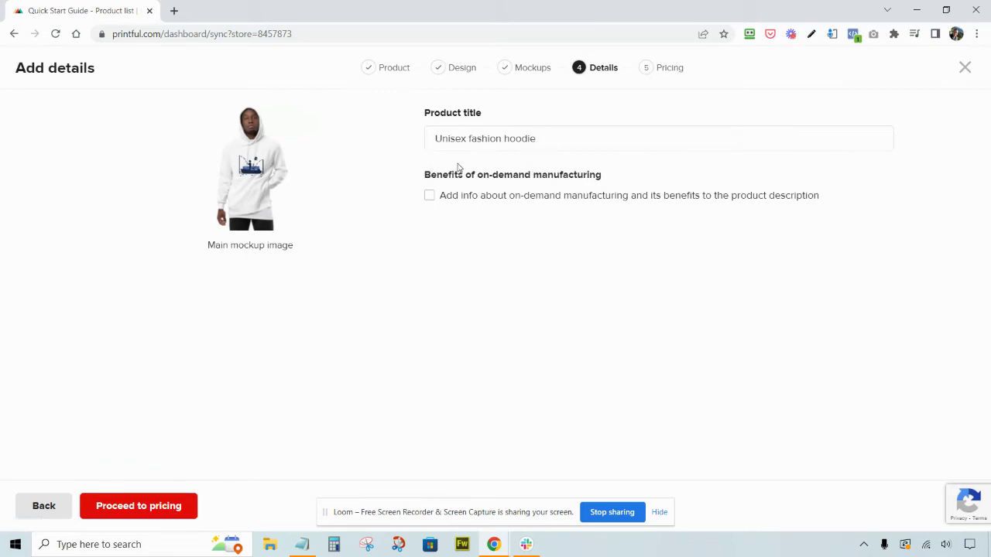
Step: Change the product title to "Mens Cool Hoodie" and proceed to pricing
{"action": "left_click_drag", "start_coordinate": [535, 147], "coordinate": [363, 150]}
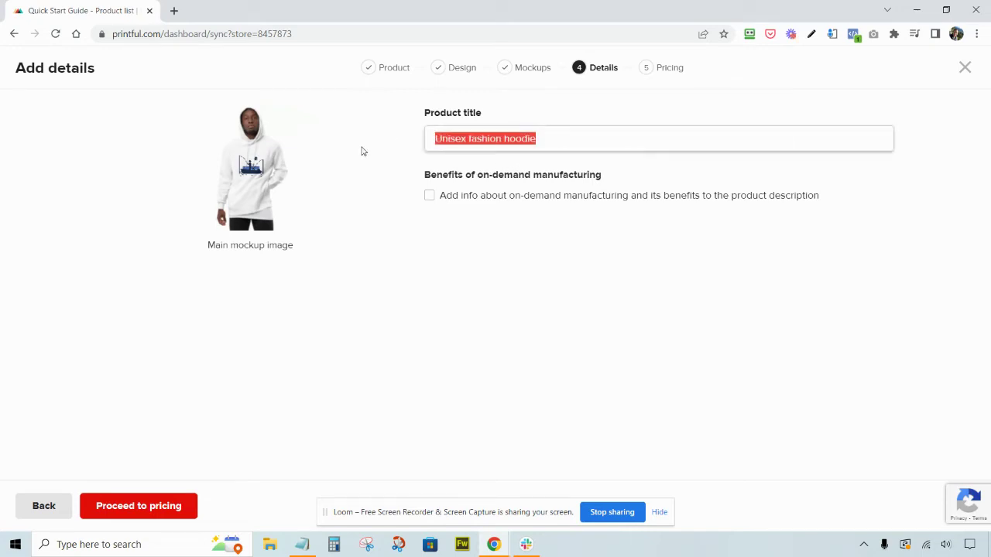
{"action": "type", "text": "Mens "}
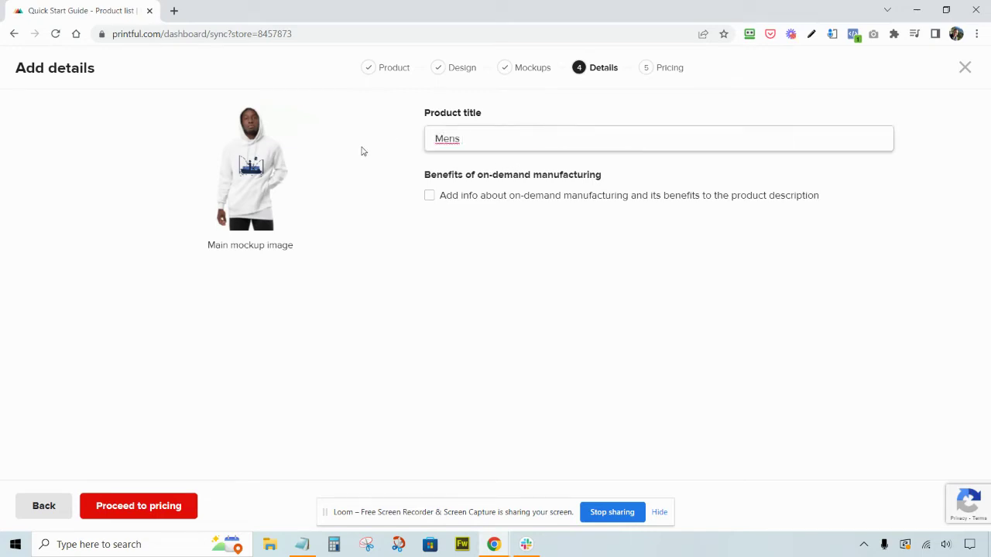
{"action": "type", "text": "Cool Hoodie"}
{"action": "left_click", "coordinate": [153, 507]}
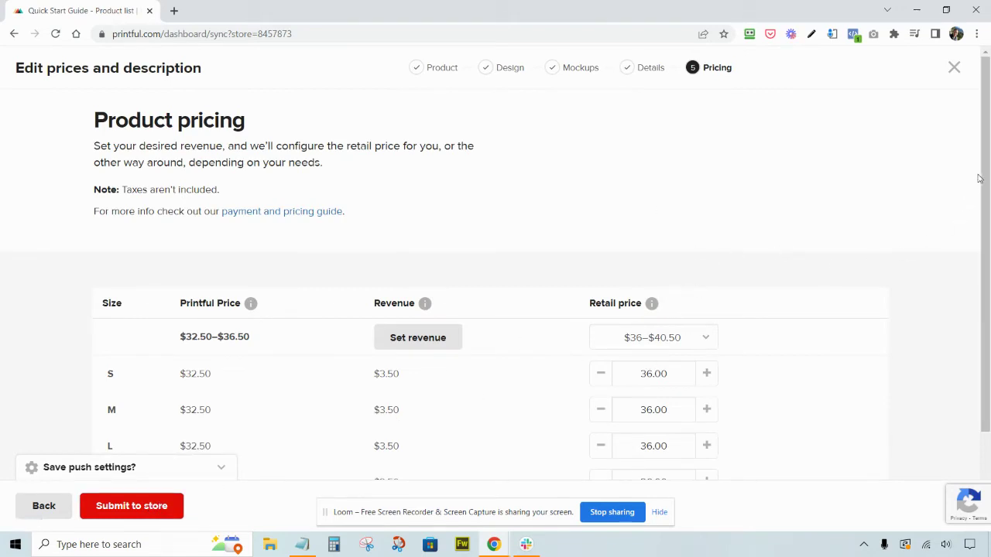
Step: Raise the retail prices to 39.00 for sizes S, L and XL and to 40.00 for size M
{"action": "left_click_drag", "start_coordinate": [983, 178], "coordinate": [986, 263]}
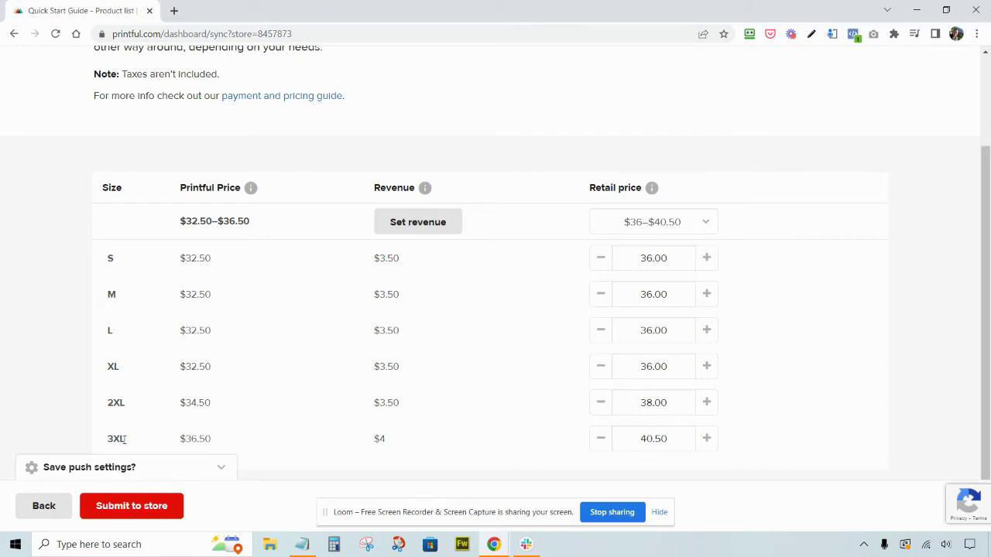
{"action": "left_click", "coordinate": [706, 259]}
{"action": "left_click", "coordinate": [706, 258]}
{"action": "left_click", "coordinate": [705, 259]}
{"action": "left_click", "coordinate": [706, 295]}
{"action": "left_click", "coordinate": [705, 295]}
{"action": "left_click", "coordinate": [706, 295]}
{"action": "left_click", "coordinate": [706, 295]}
{"action": "left_click", "coordinate": [706, 330]}
{"action": "left_click", "coordinate": [706, 330]}
{"action": "left_click", "coordinate": [706, 330]}
{"action": "left_click", "coordinate": [706, 366]}
{"action": "left_click", "coordinate": [706, 366]}
{"action": "left_click", "coordinate": [706, 367]}
Step: Raise the retail prices to 41.00 for size 2XL and 42.50 for size 3XL
{"action": "left_click", "coordinate": [706, 403]}
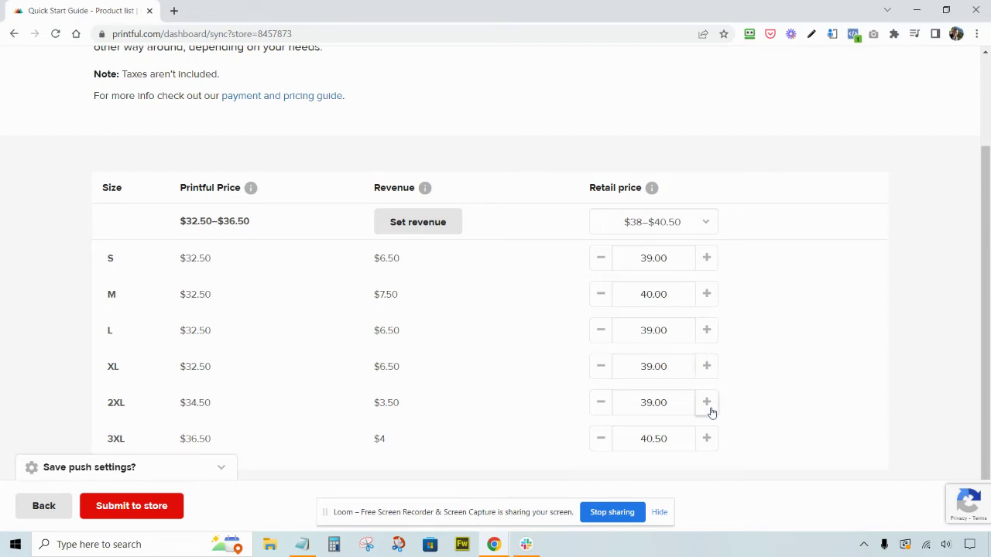
{"action": "left_click", "coordinate": [706, 402]}
{"action": "left_click", "coordinate": [706, 402]}
{"action": "left_click", "coordinate": [706, 439]}
{"action": "left_click", "coordinate": [706, 439]}
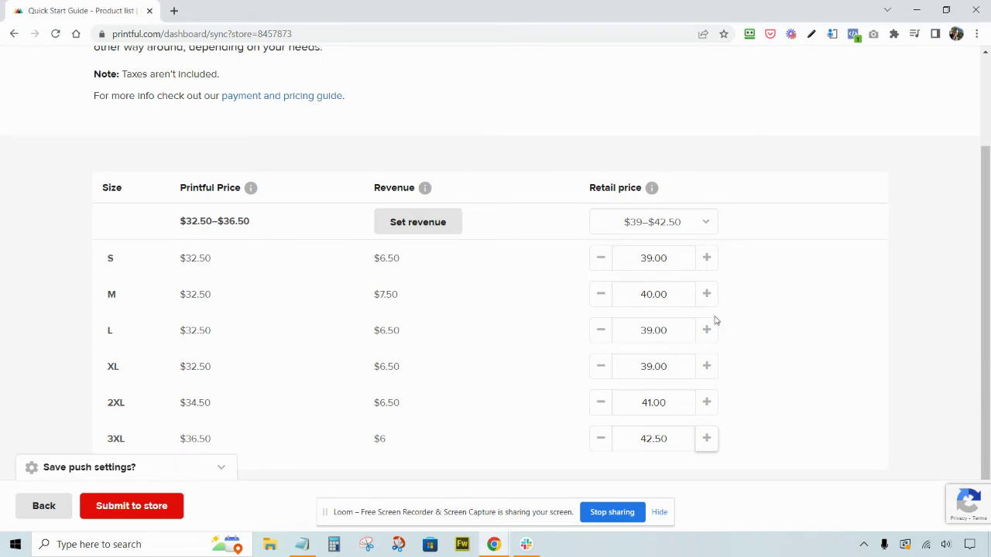
Step: Submit the hoodie to the store and check its entry in the store's product list
{"action": "left_click", "coordinate": [131, 507]}
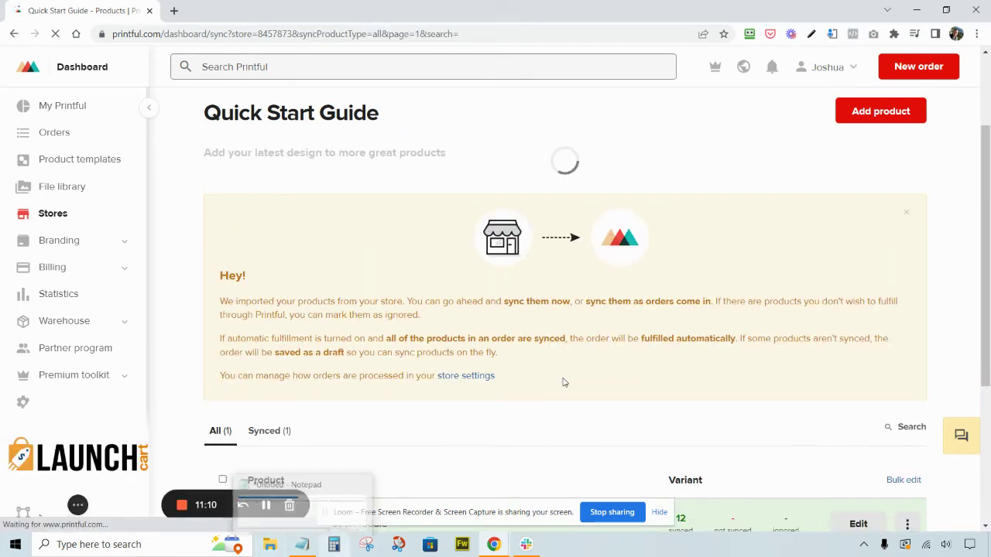
{"action": "scroll", "coordinate": [626, 336], "scroll_direction": "down", "scroll_amount": 3}
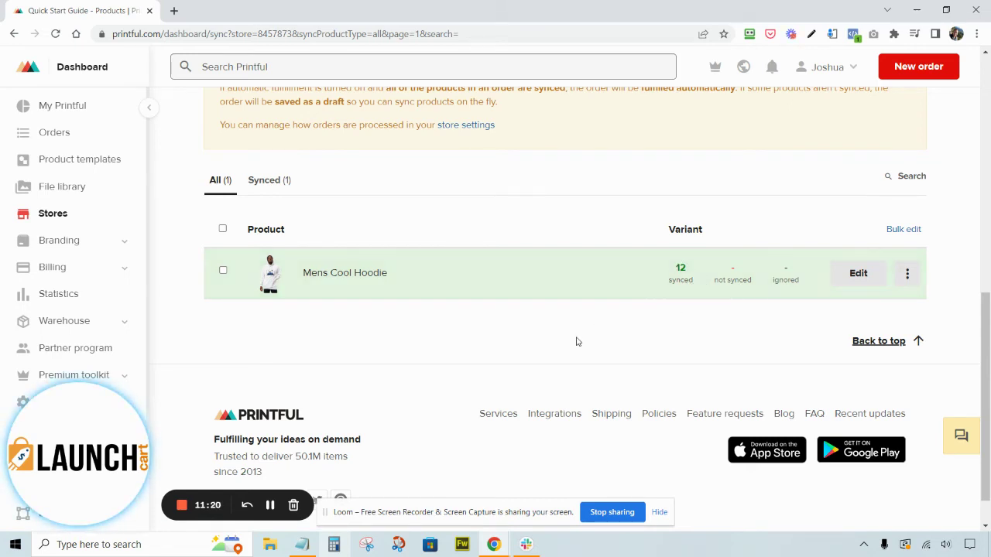
{"action": "scroll", "coordinate": [578, 340], "scroll_direction": "up", "scroll_amount": 2}
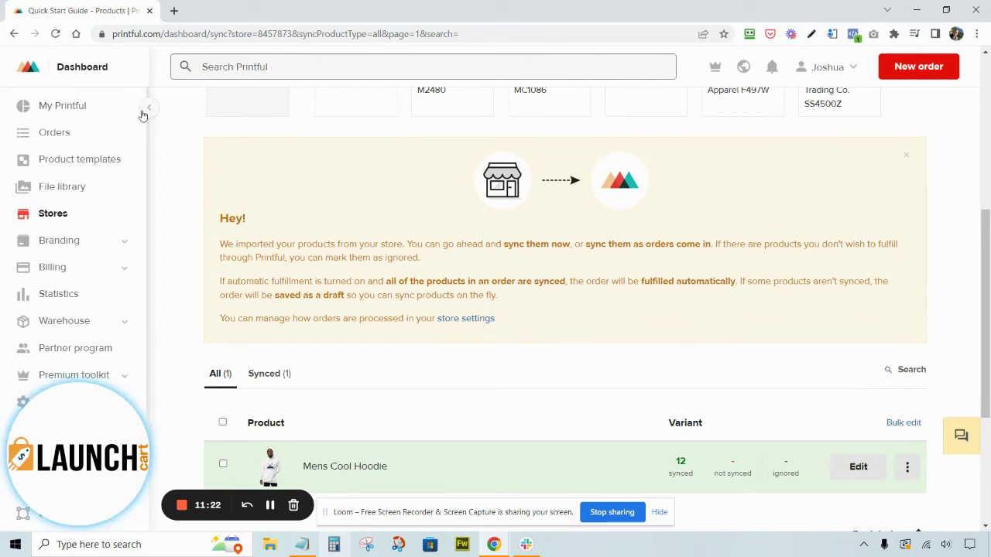
Step: Return to Launch Cart, show the store's products and open Mens Cool Hoodie for editing
{"action": "right_click", "coordinate": [14, 36]}
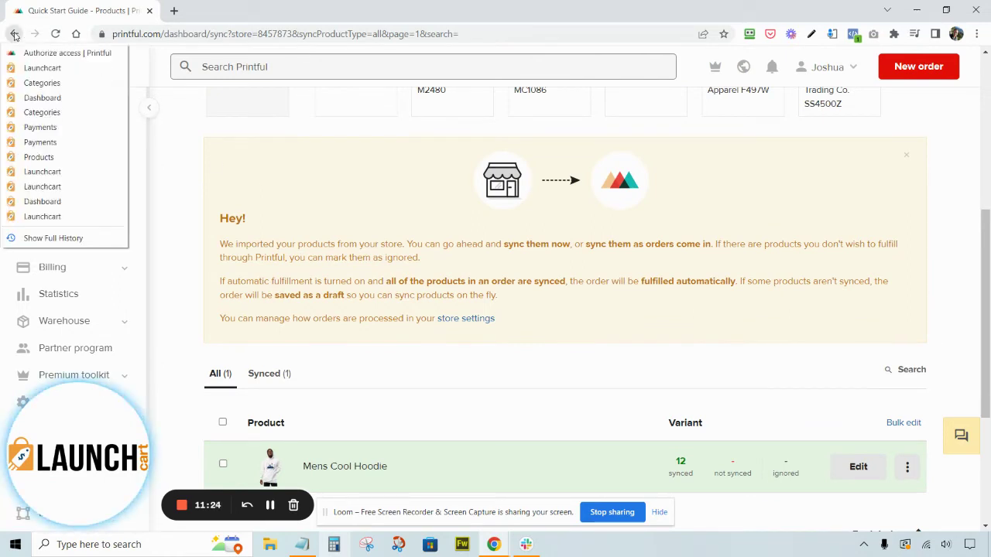
{"action": "left_click", "coordinate": [63, 71]}
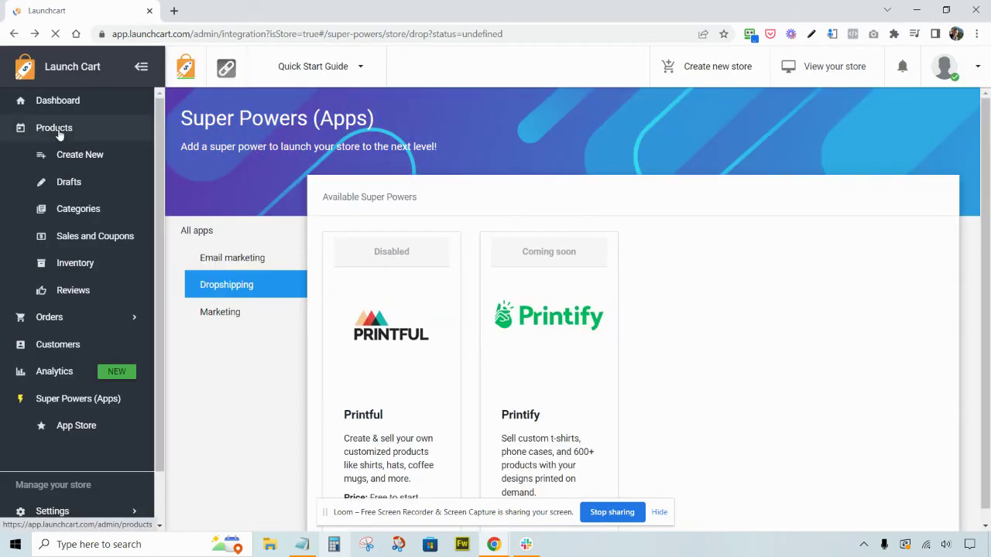
{"action": "left_click", "coordinate": [60, 134]}
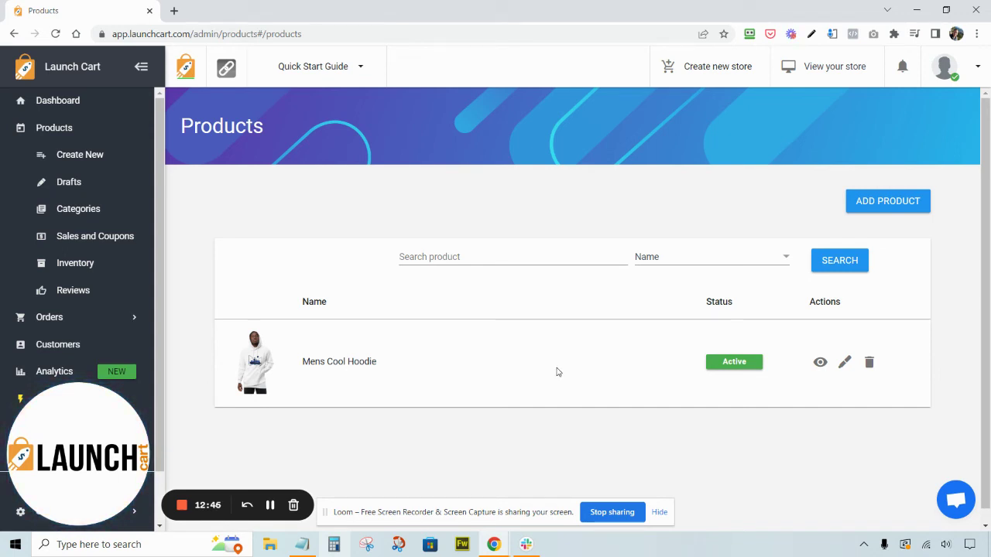
{"action": "left_click", "coordinate": [845, 364]}
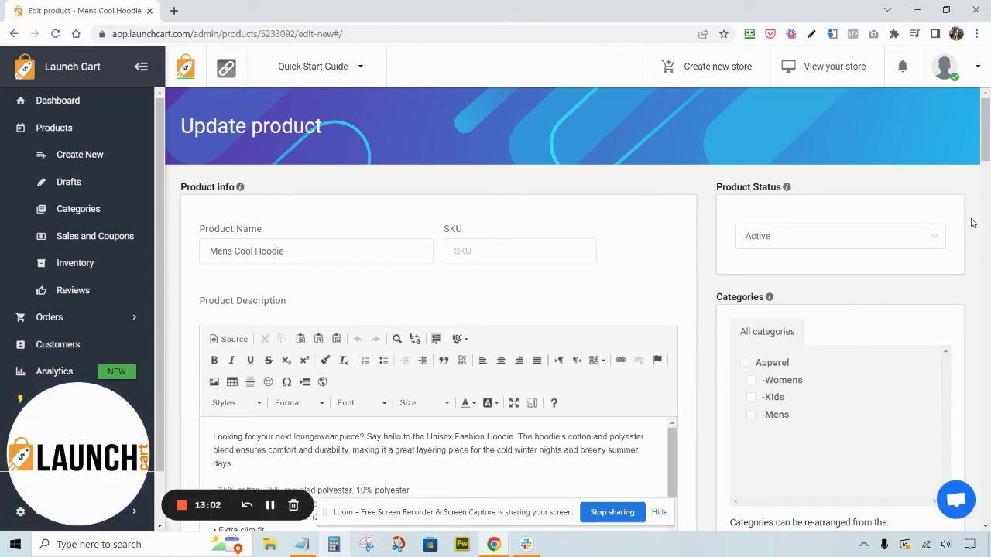
Step: Examine the imported hoodie's name, description and other product info on the update page
{"action": "scroll", "coordinate": [989, 138], "scroll_direction": "down", "scroll_amount": 1}
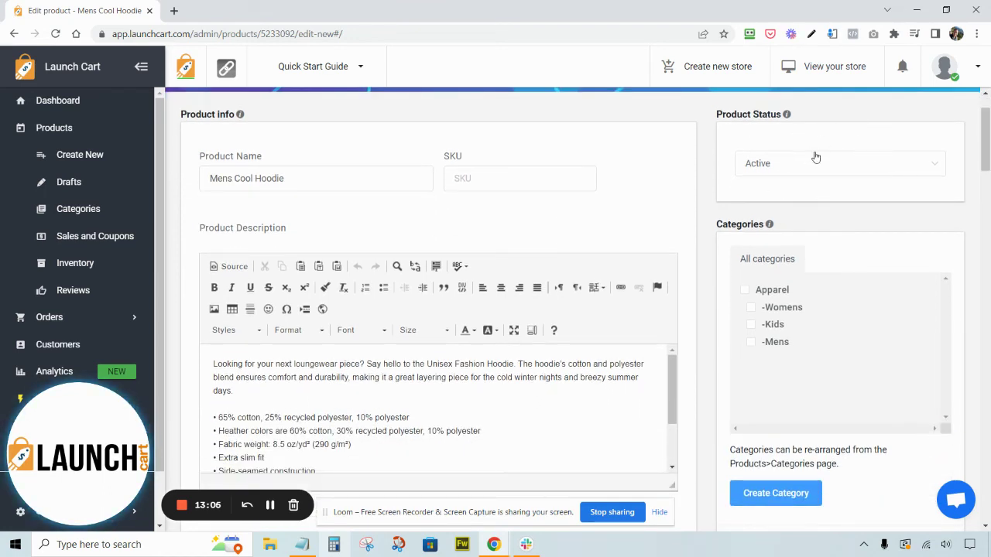
{"action": "left_click_drag", "start_coordinate": [300, 178], "coordinate": [206, 179]}
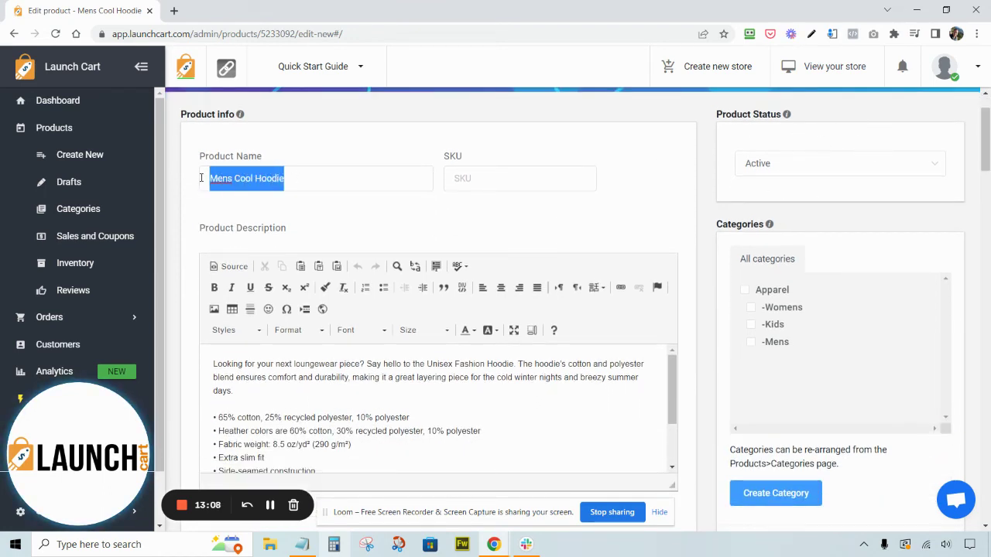
{"action": "key", "text": "End"}
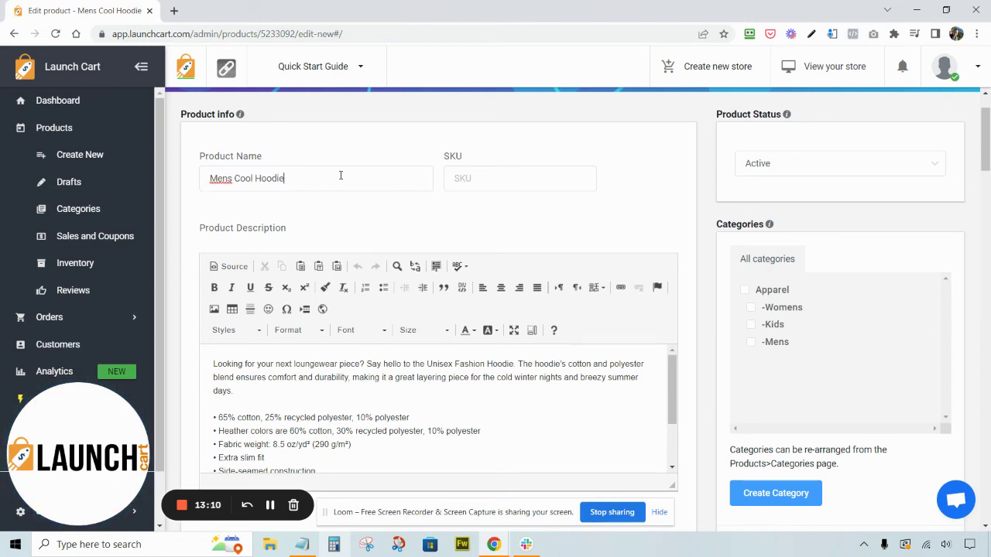
{"action": "scroll", "coordinate": [542, 224], "scroll_direction": "down", "scroll_amount": 2}
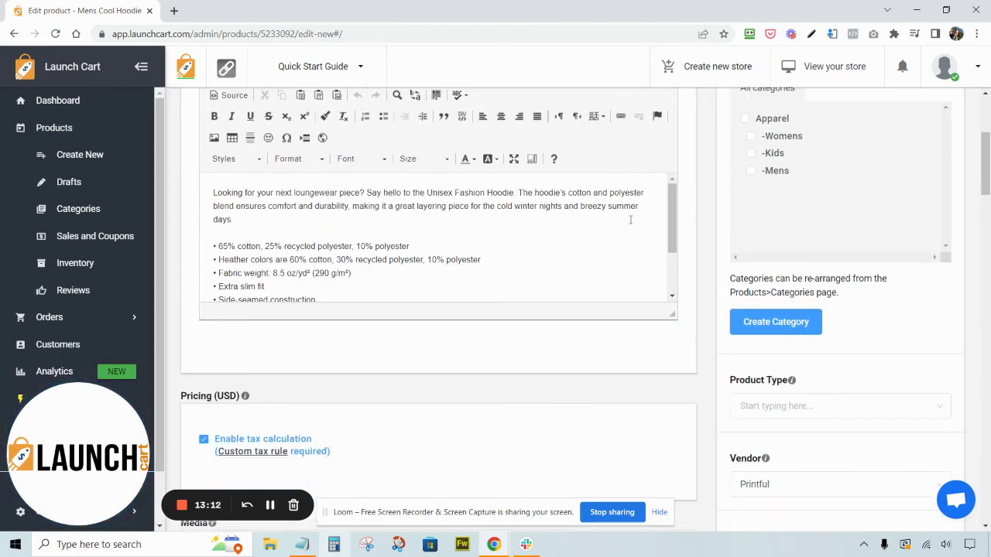
{"action": "mouse_move", "coordinate": [670, 201]}
{"action": "left_mouse_down"}
{"action": "mouse_move", "coordinate": [672, 223]}
{"action": "mouse_move", "coordinate": [672, 195]}
{"action": "left_mouse_up"}
{"action": "scroll", "coordinate": [877, 198], "scroll_direction": "up", "scroll_amount": 1}
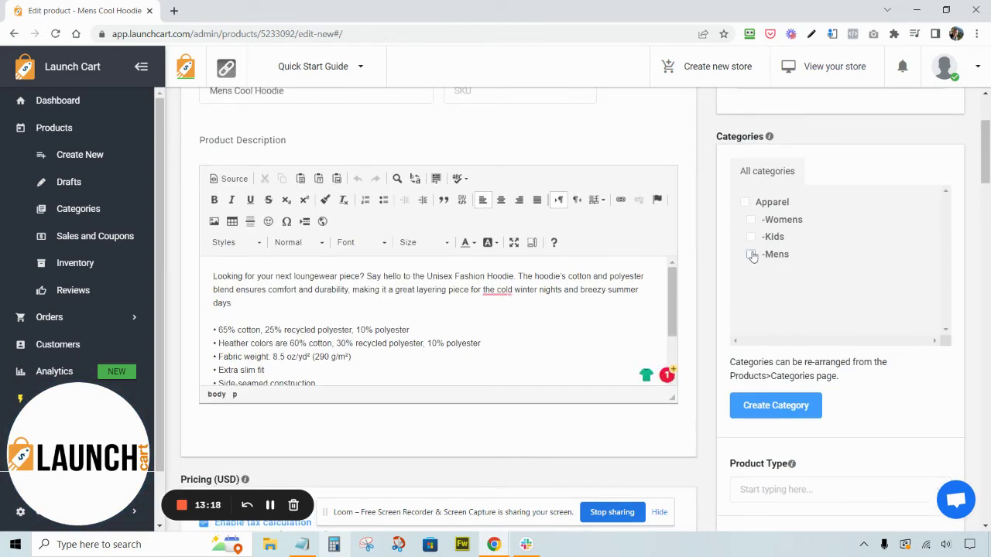
Step: Assign the hoodie to the Mens and Womens categories under Apparel
{"action": "left_click", "coordinate": [760, 255]}
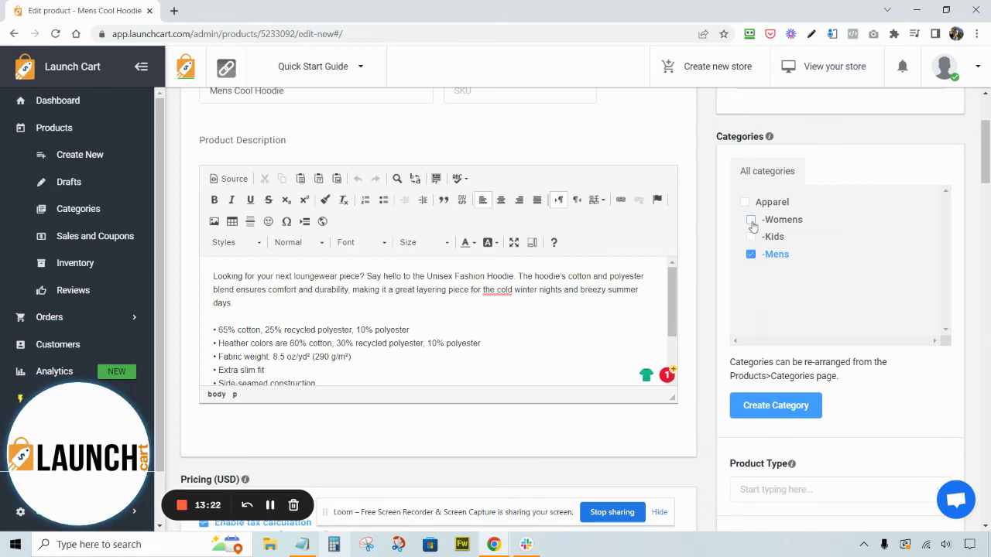
{"action": "left_click", "coordinate": [750, 222]}
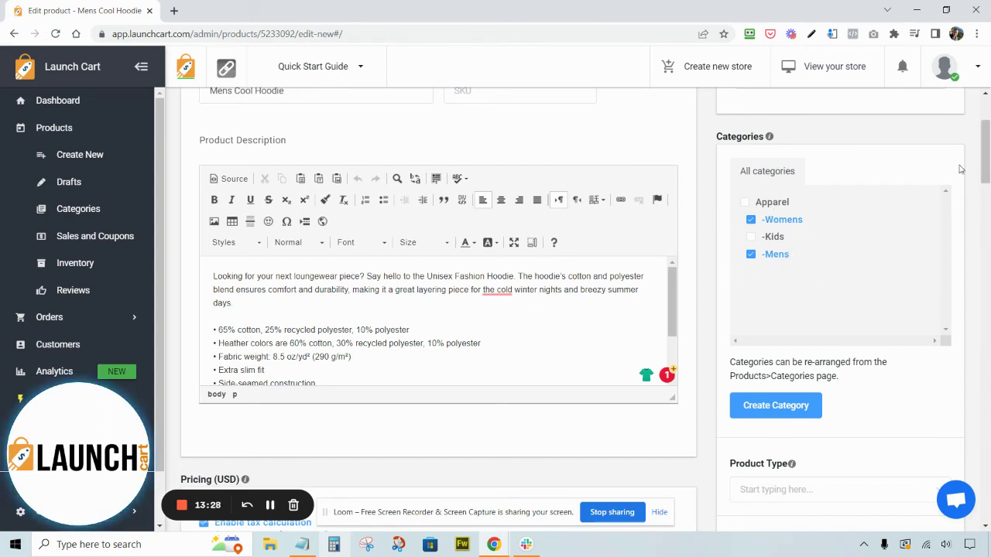
{"action": "scroll", "coordinate": [986, 157], "scroll_direction": "down", "scroll_amount": 1}
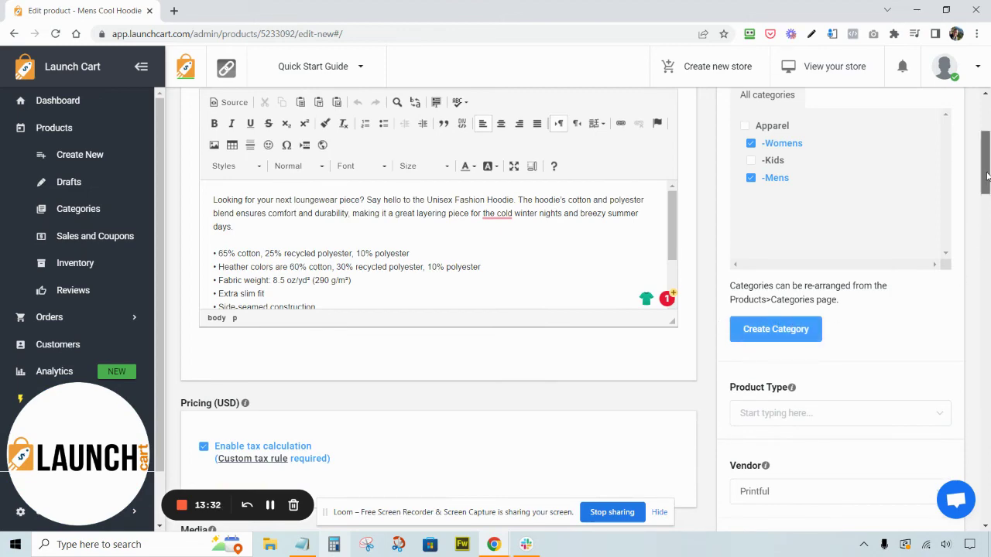
Step: Turn off tax calculation in the hoodie's pricing settings
{"action": "left_click_drag", "start_coordinate": [987, 174], "coordinate": [987, 212]}
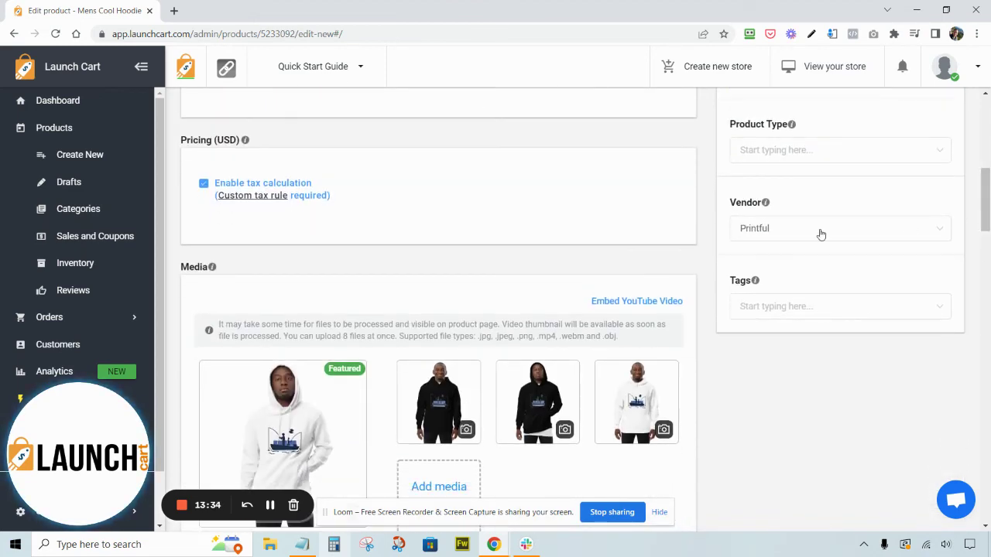
{"action": "left_click", "coordinate": [204, 185]}
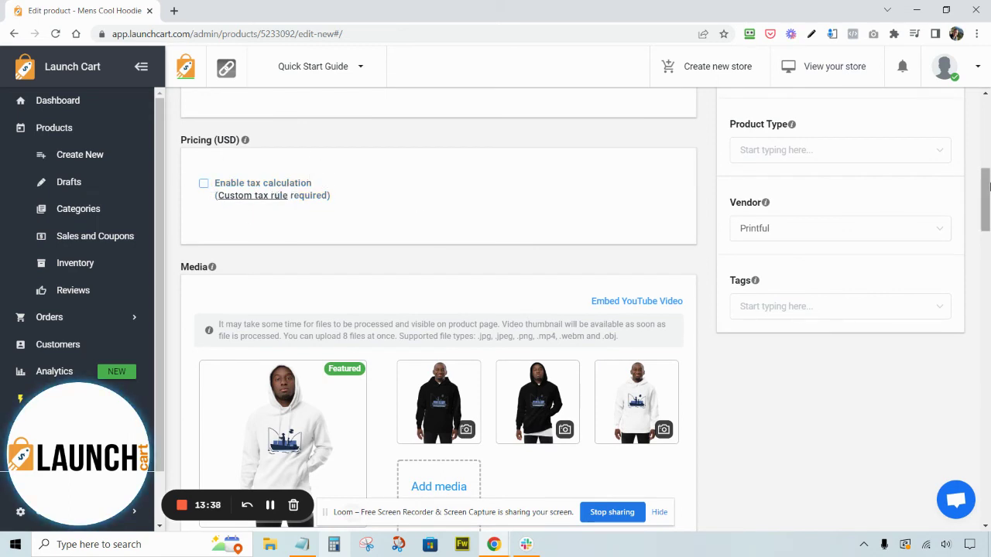
Step: Examine the hoodie's media, inventory setting, color and size variants, and assigned categories on the edit page
{"action": "left_click_drag", "start_coordinate": [987, 199], "coordinate": [988, 220]}
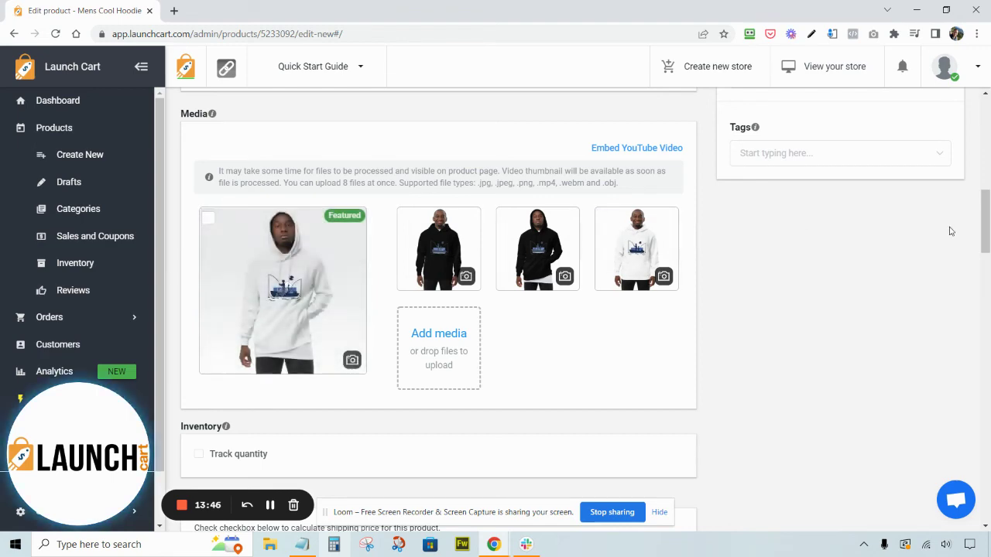
{"action": "left_click_drag", "start_coordinate": [986, 219], "coordinate": [985, 352]}
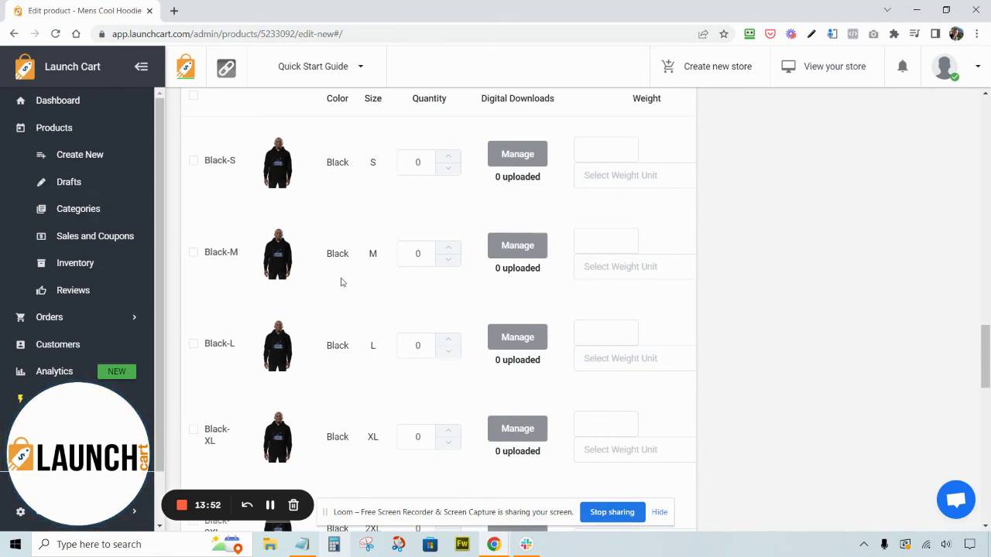
{"action": "scroll", "coordinate": [349, 338], "scroll_direction": "down", "scroll_amount": 2}
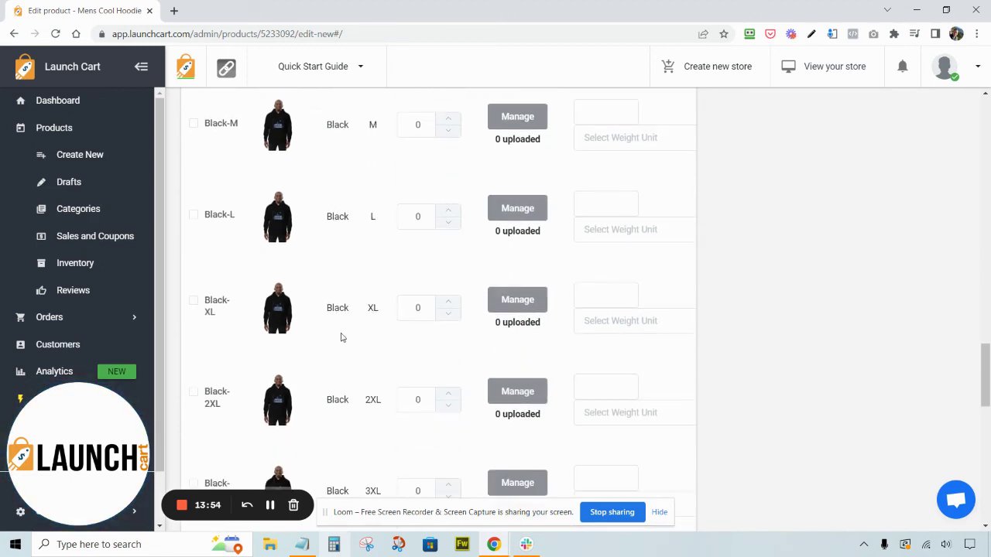
{"action": "scroll", "coordinate": [288, 306], "scroll_direction": "down", "scroll_amount": 5}
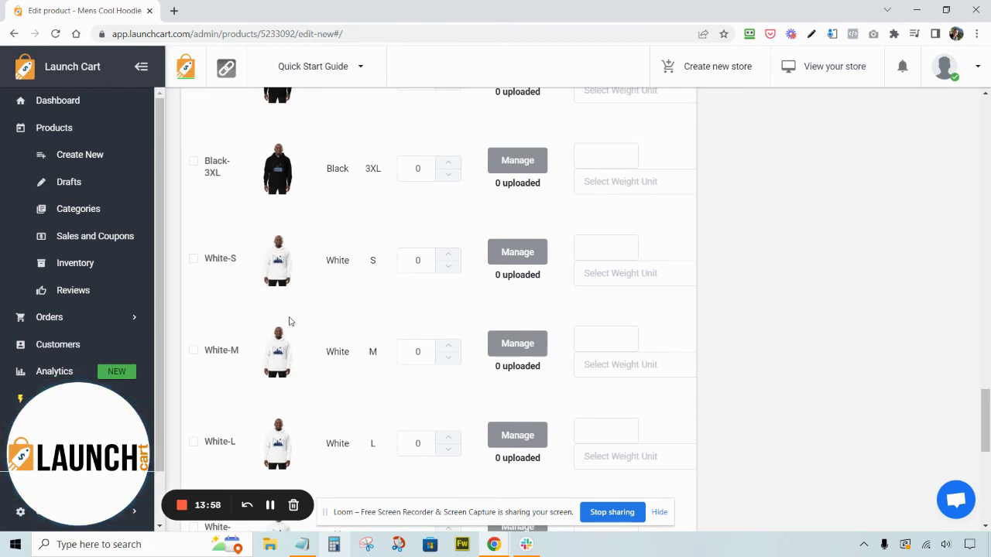
{"action": "mouse_move", "coordinate": [292, 365]}
{"action": "scroll", "coordinate": [439, 298], "scroll_direction": "down", "scroll_amount": 5}
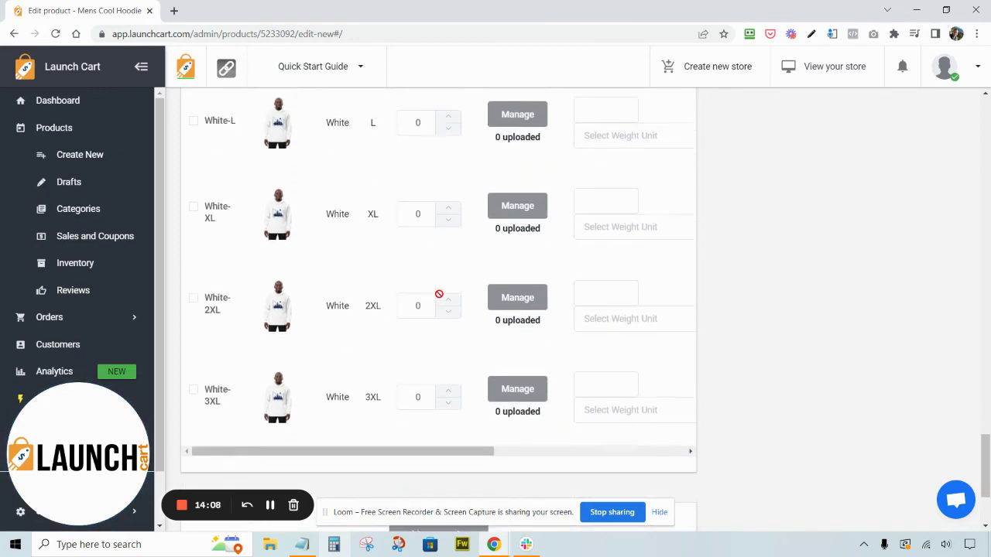
{"action": "scroll", "coordinate": [439, 298], "scroll_direction": "up", "scroll_amount": 7}
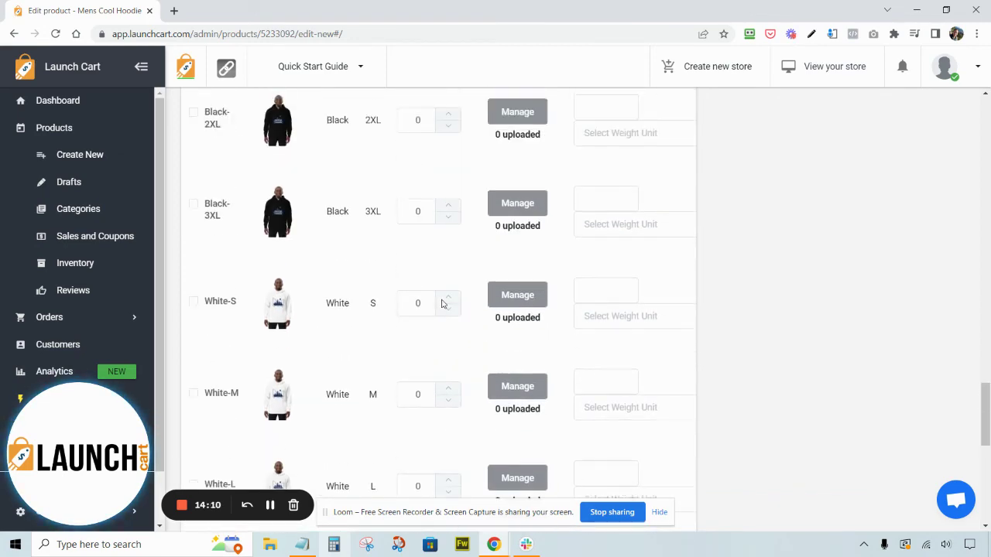
{"action": "scroll", "coordinate": [442, 303], "scroll_direction": "up", "scroll_amount": 15}
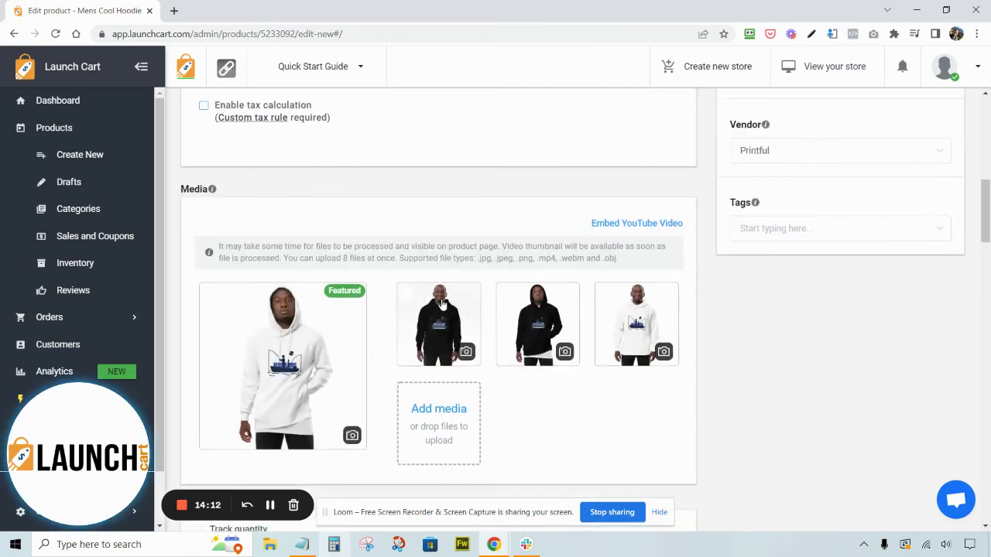
{"action": "scroll", "coordinate": [442, 303], "scroll_direction": "up", "scroll_amount": 1}
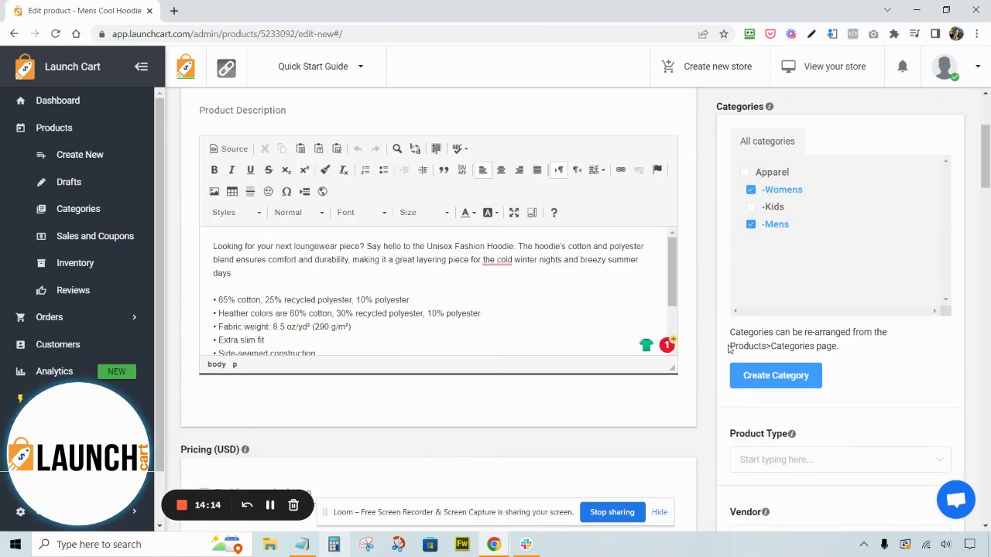
{"action": "scroll", "coordinate": [743, 333], "scroll_direction": "up", "scroll_amount": 1}
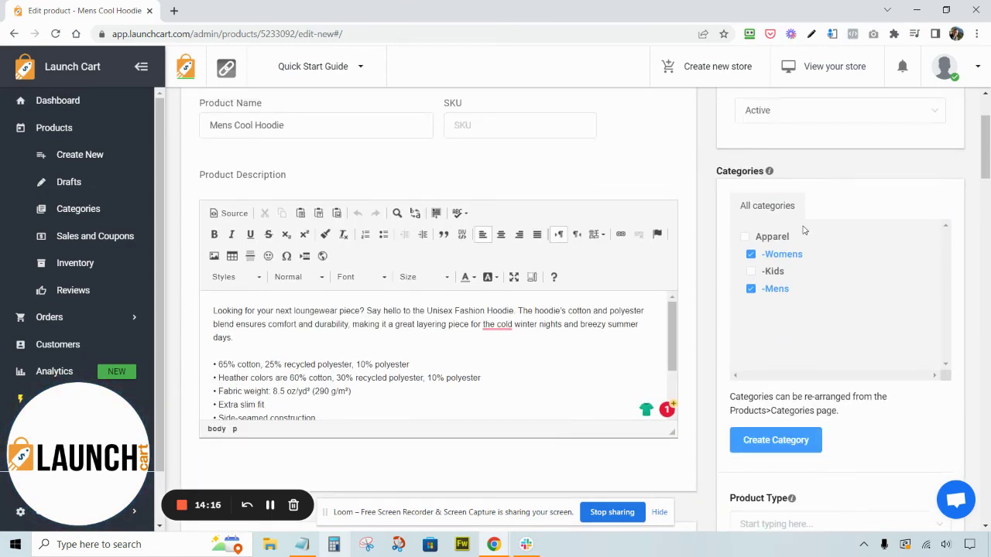
Step: Save the changes made to the hoodie product
{"action": "left_click_drag", "start_coordinate": [988, 178], "coordinate": [987, 520]}
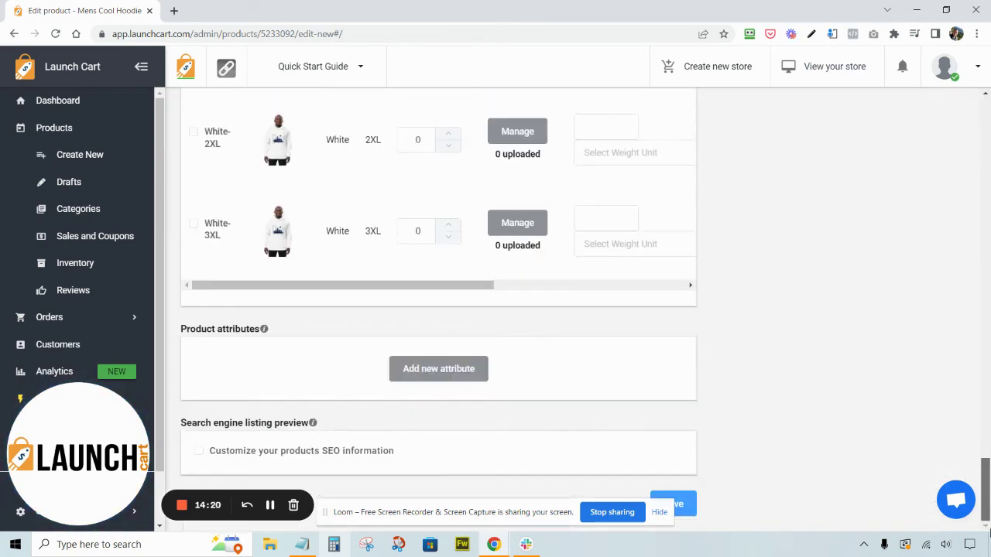
{"action": "left_click", "coordinate": [688, 505]}
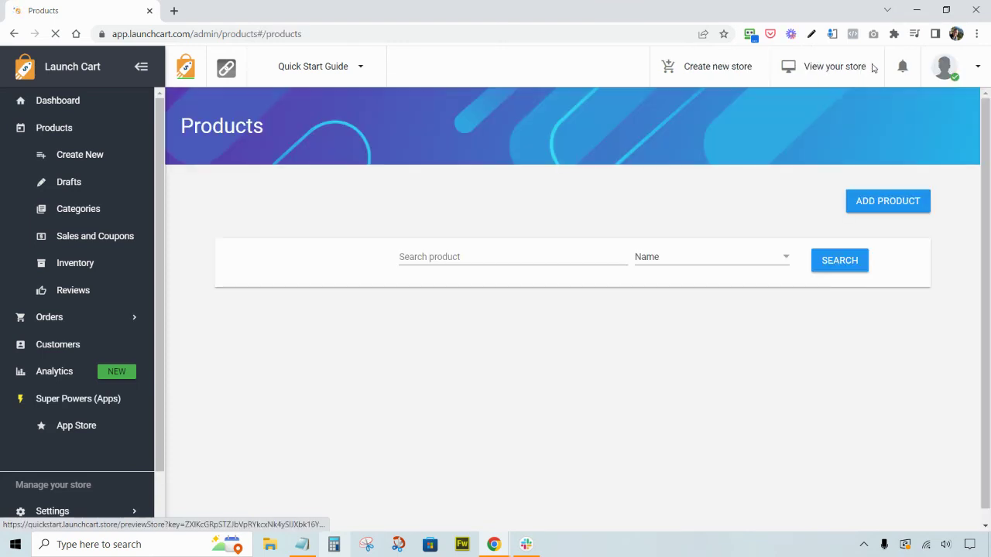
Step: View the live storefront, dismiss the payment configuration notice and check the hoodie's listing among the shop products
{"action": "left_click", "coordinate": [826, 70]}
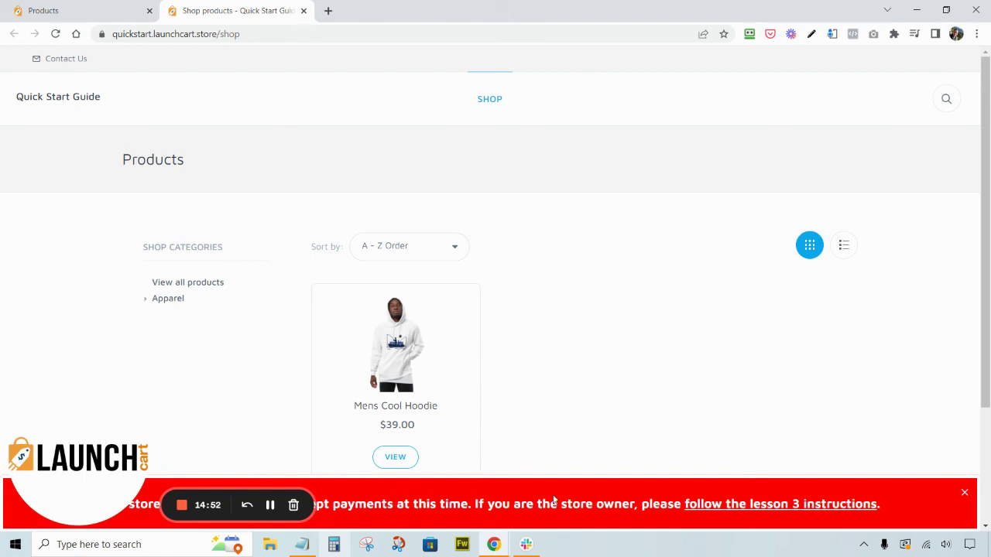
{"action": "left_click", "coordinate": [964, 494]}
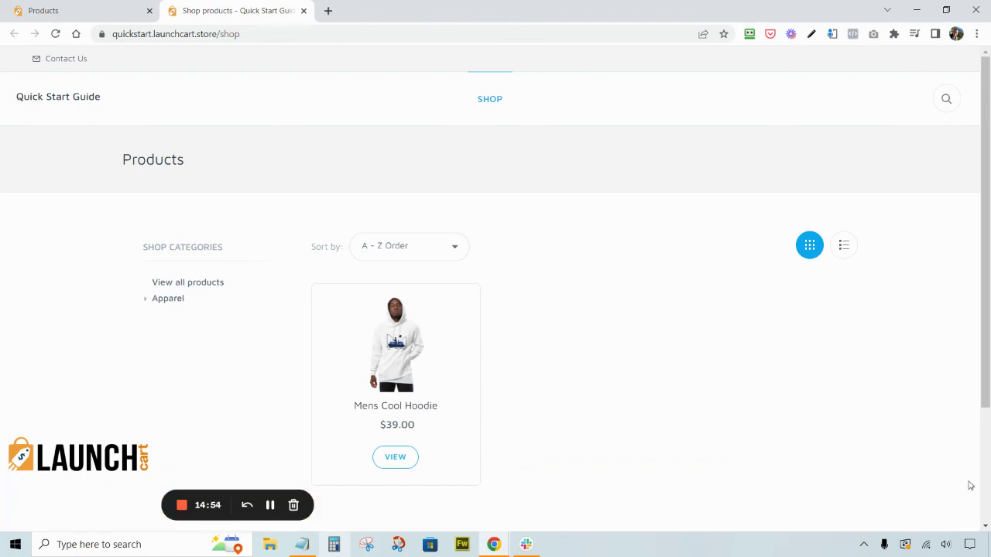
{"action": "left_click_drag", "start_coordinate": [981, 272], "coordinate": [986, 310]}
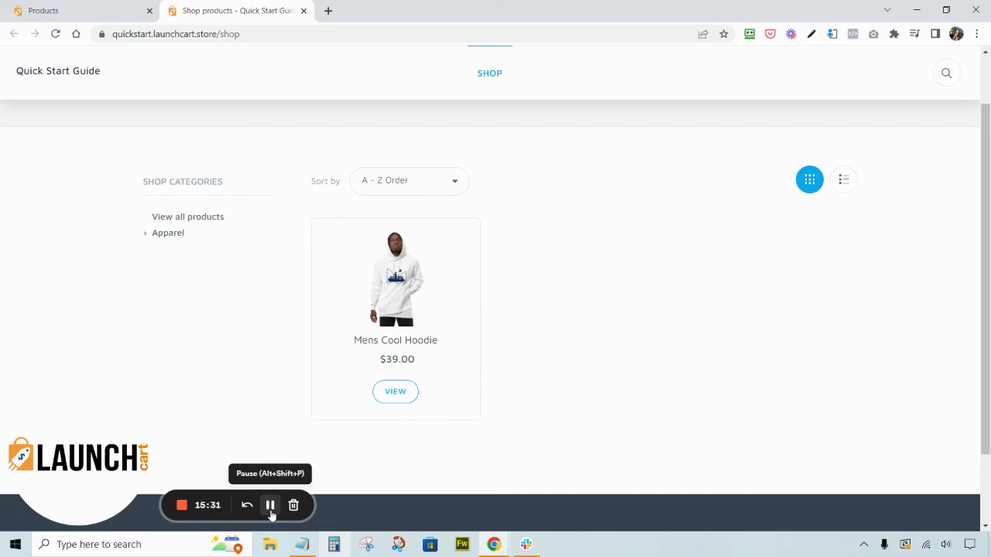
Step: Open the Mens Cool Hoodie product page in the storefront and choose color White and size XL
{"action": "left_click", "coordinate": [409, 398]}
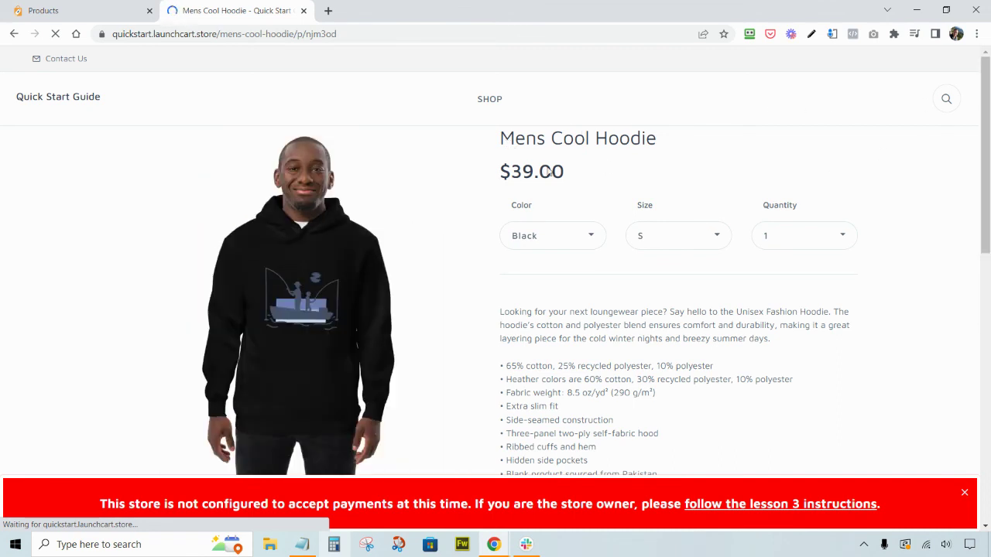
{"action": "scroll", "coordinate": [783, 173], "scroll_direction": "down", "scroll_amount": 1}
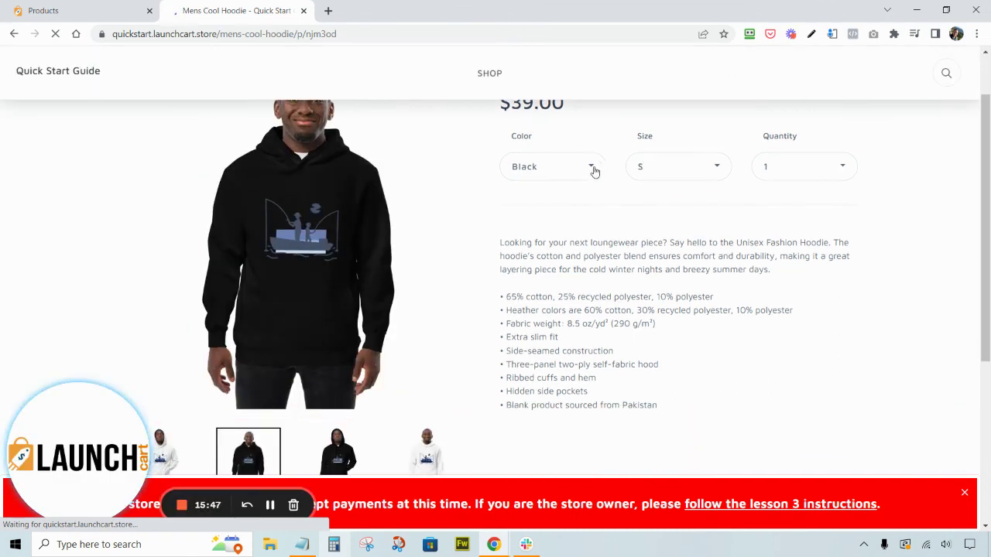
{"action": "left_click", "coordinate": [557, 169]}
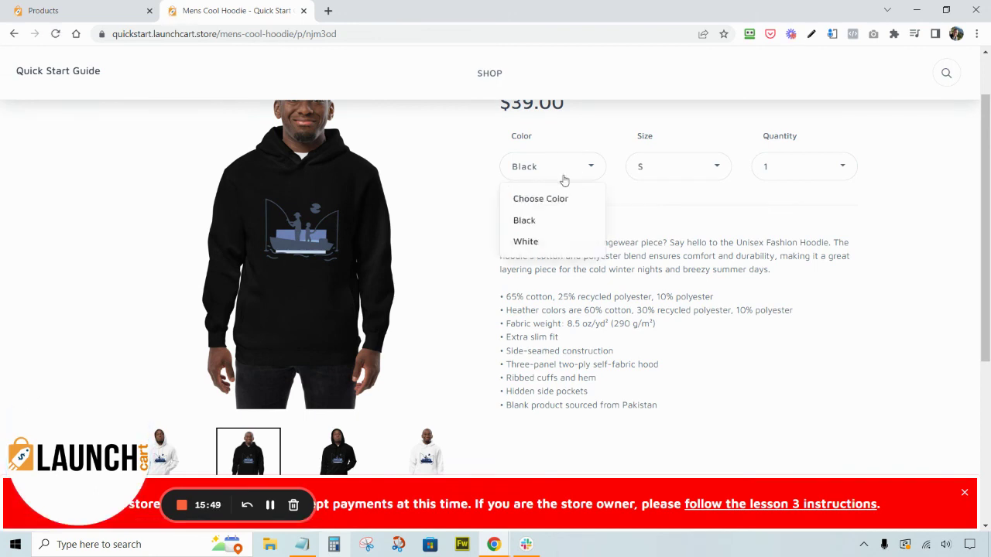
{"action": "left_click", "coordinate": [538, 245]}
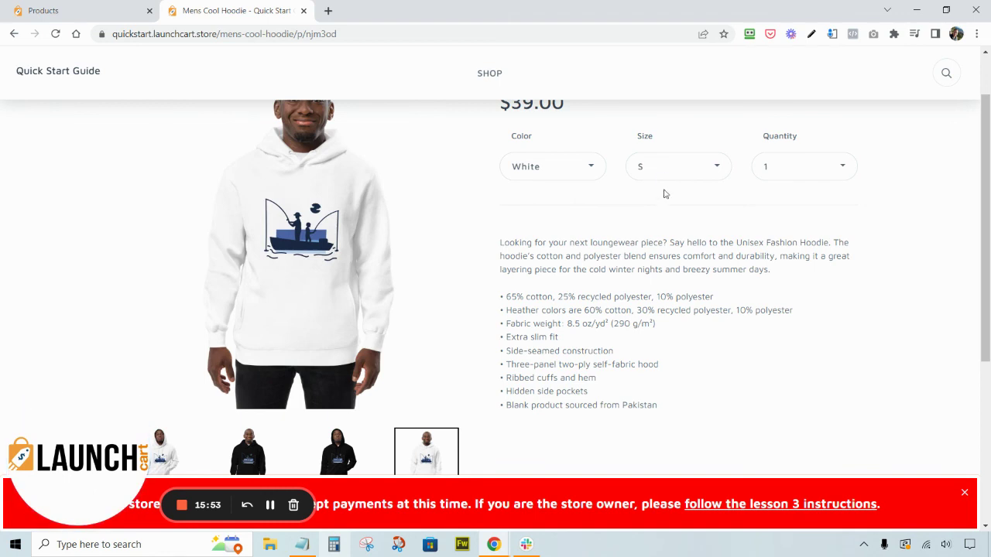
{"action": "left_click", "coordinate": [703, 168]}
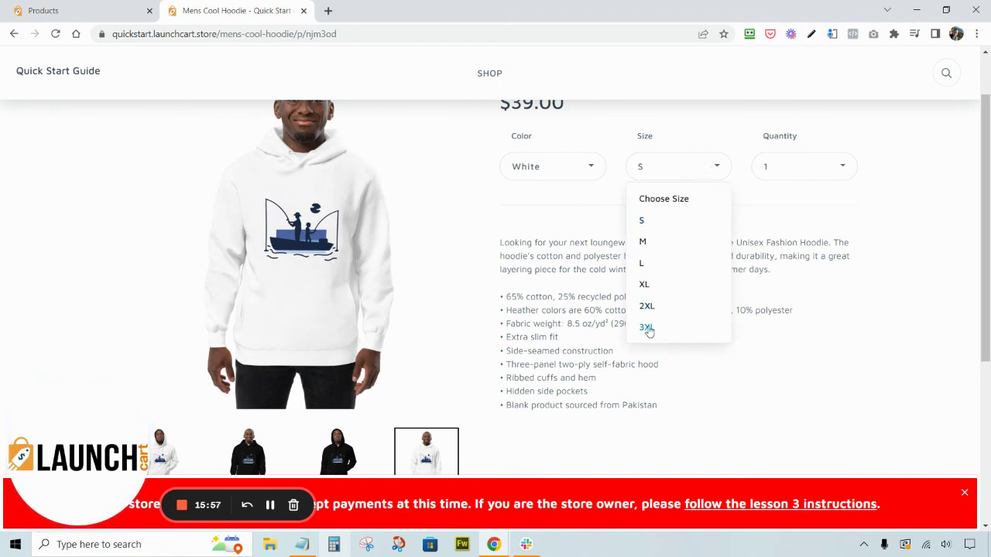
{"action": "left_click", "coordinate": [647, 286]}
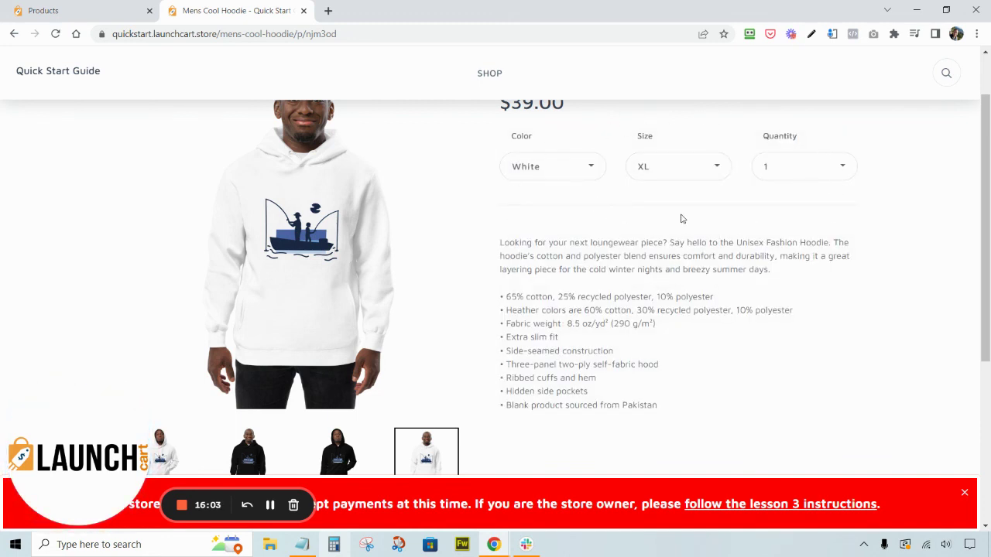
Step: Dismiss the payment notice on the product page and look over the hoodie's images, description and customer reviews section
{"action": "scroll", "coordinate": [974, 232], "scroll_direction": "down", "scroll_amount": 1}
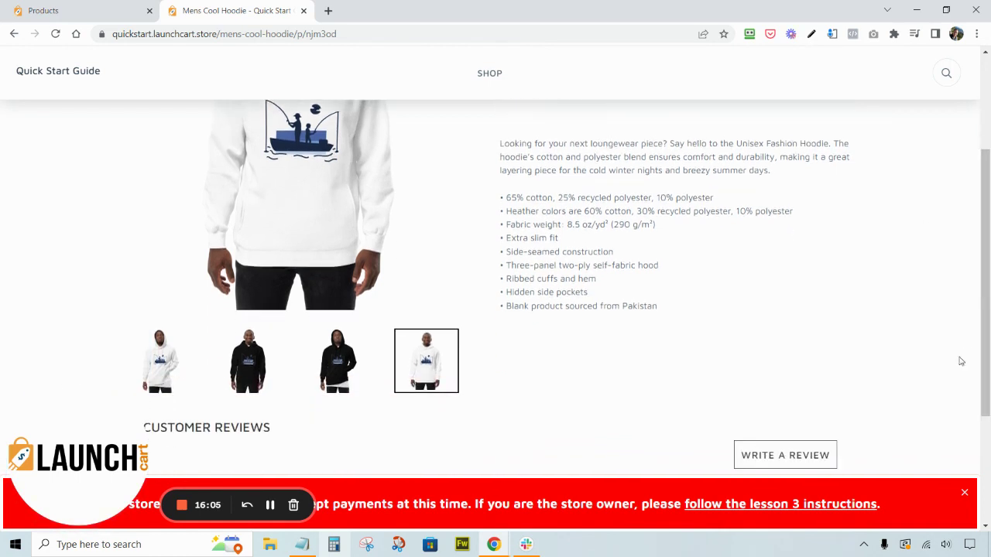
{"action": "left_click", "coordinate": [965, 493]}
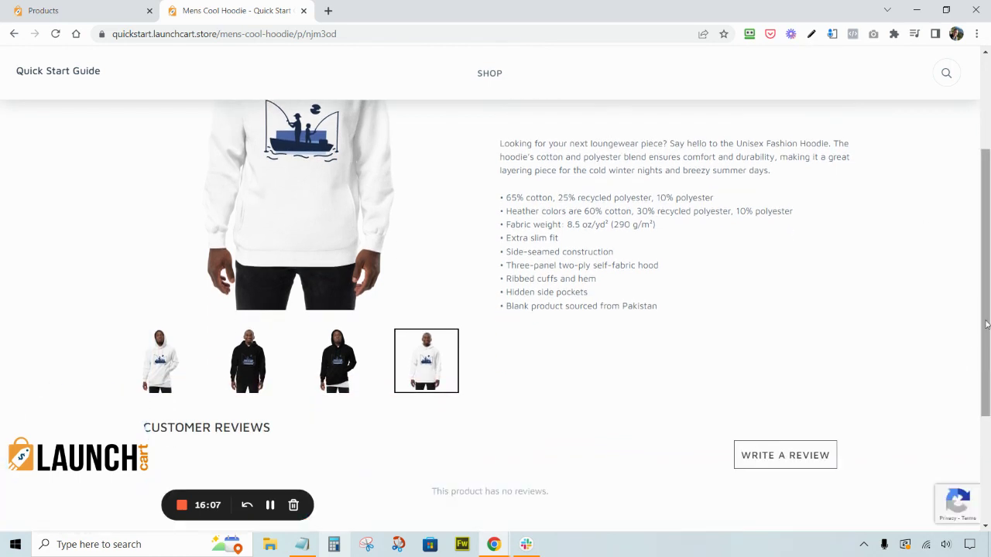
{"action": "left_click_drag", "start_coordinate": [986, 305], "coordinate": [985, 184]}
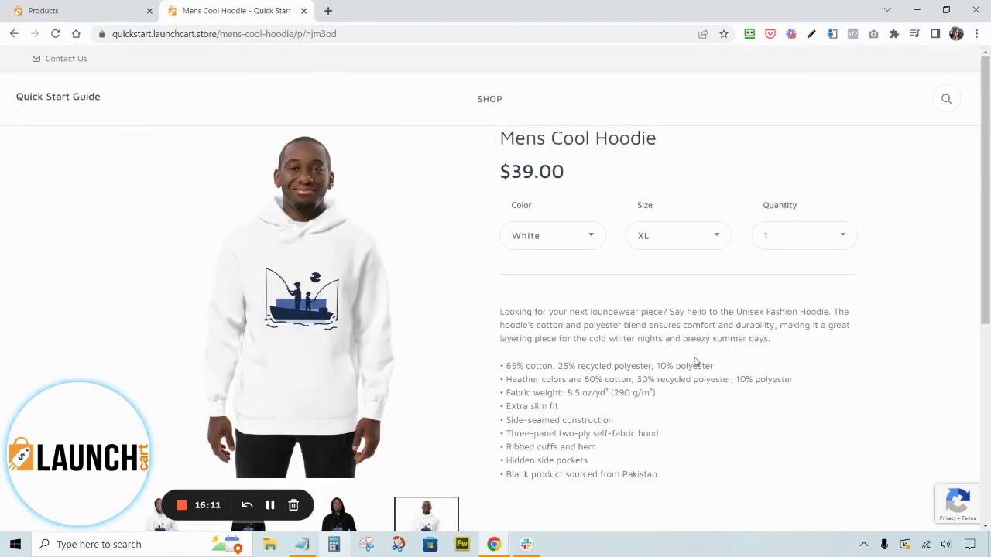